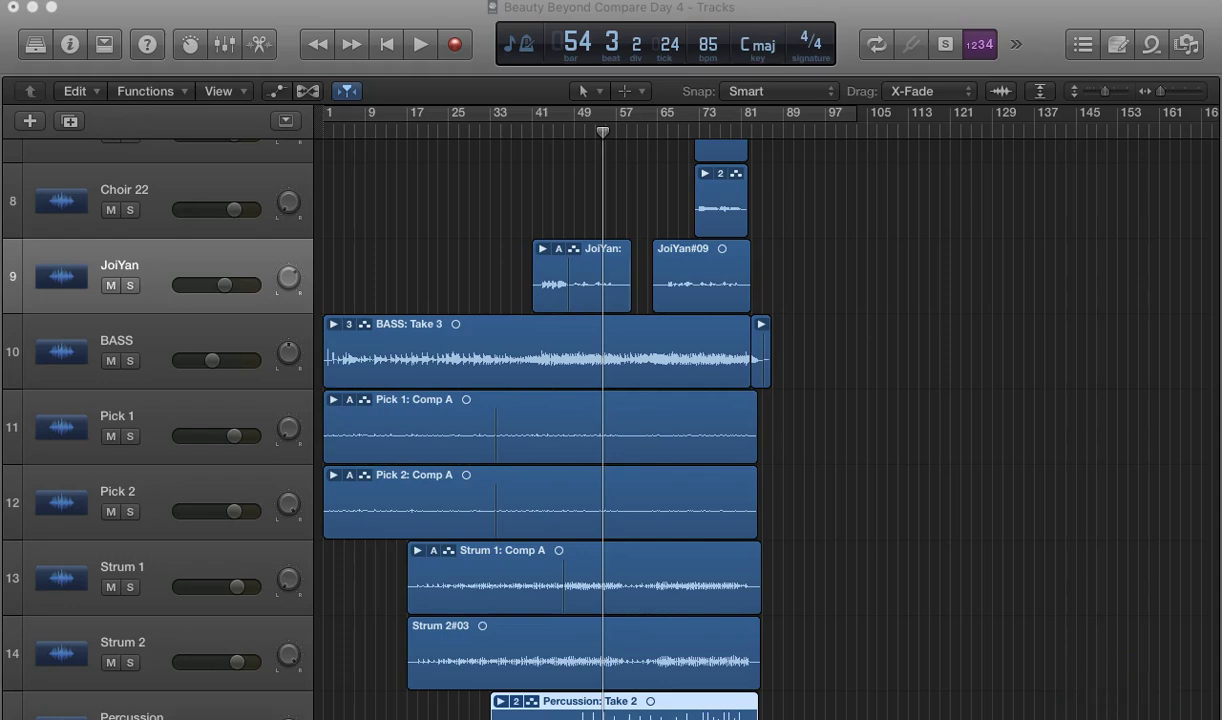
Drag the playhead back from bar 54 to bar 43, beat 1
mouse_move(506, 708)
scroll(584, 331, "up", 1)
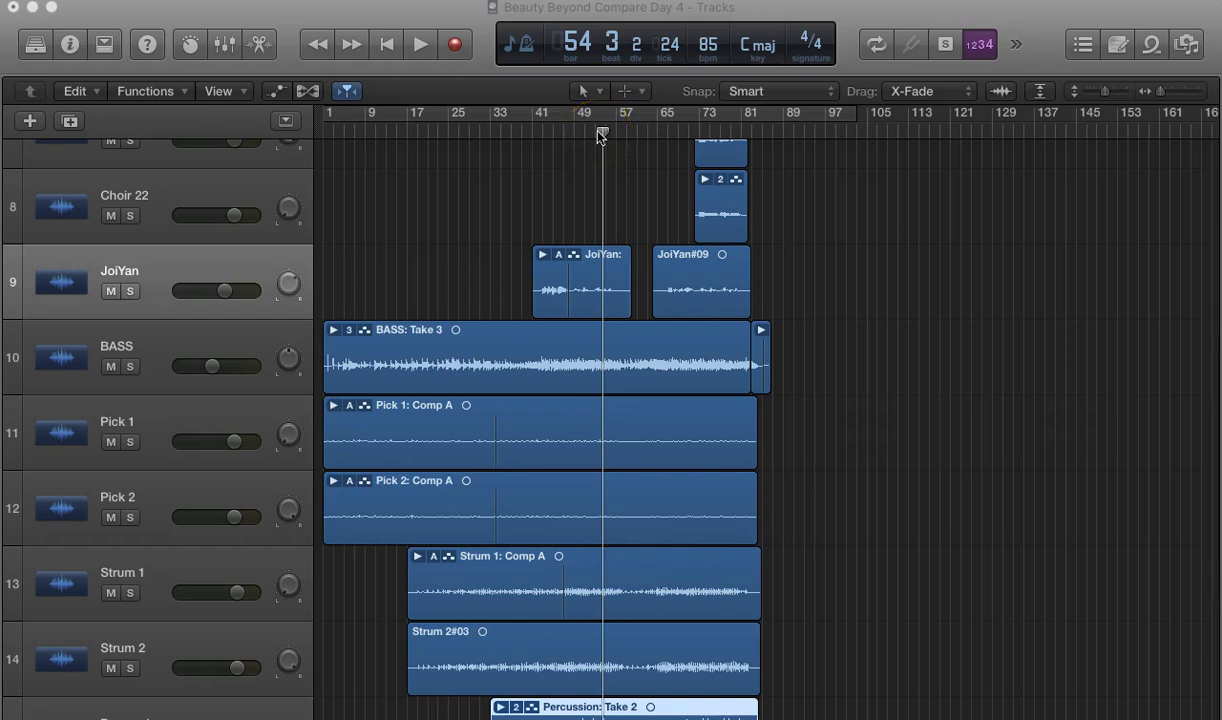
left_click_drag(603, 133, 543, 133)
scroll(541, 136, "up", 1)
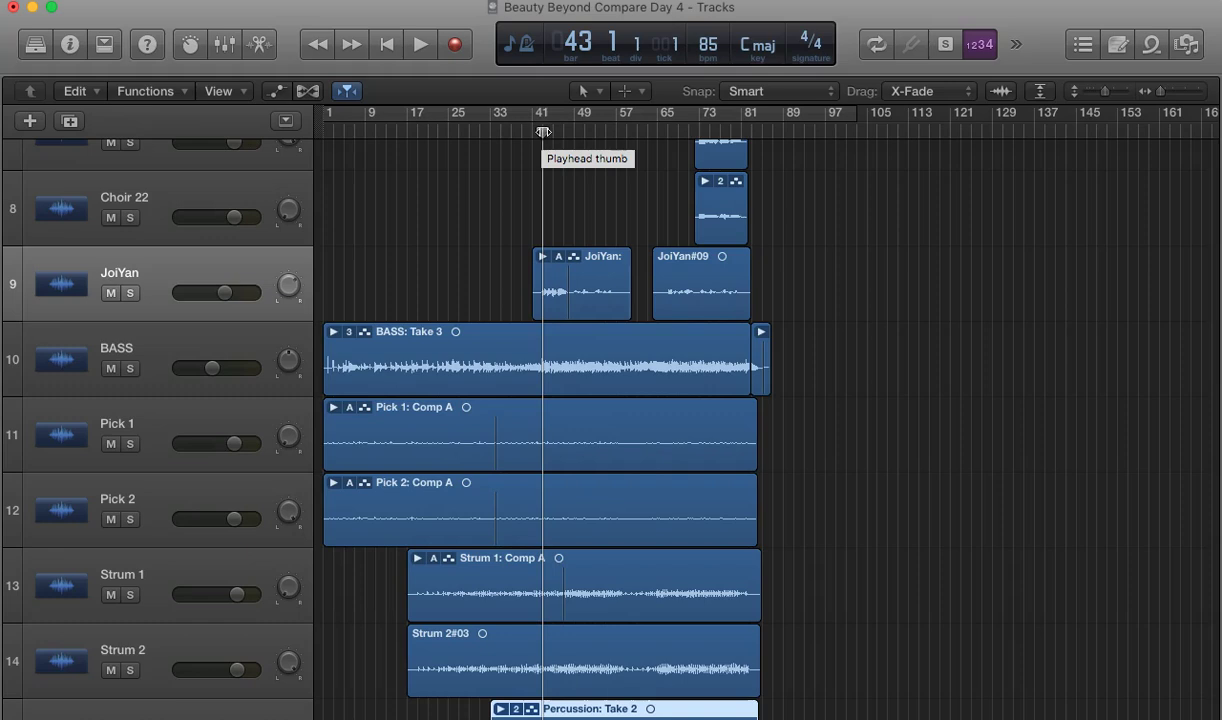
scroll(766, 308, "down", 5)
scroll(766, 308, "up", 6)
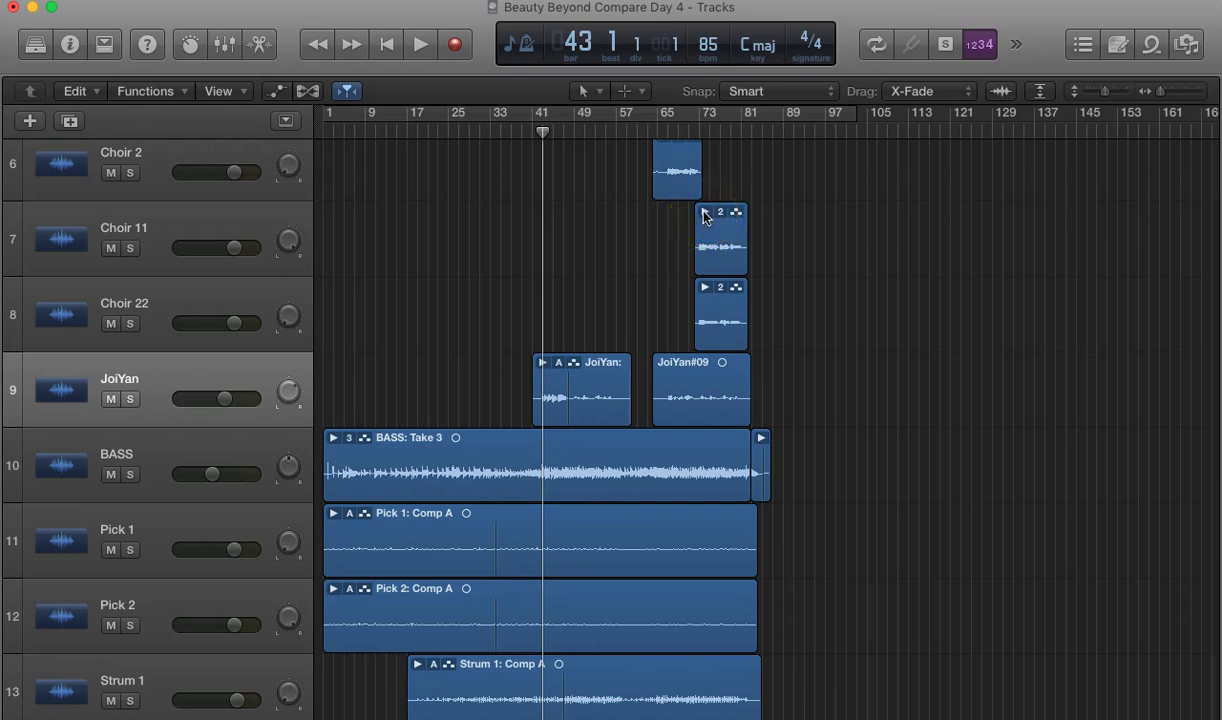
left_click(705, 214)
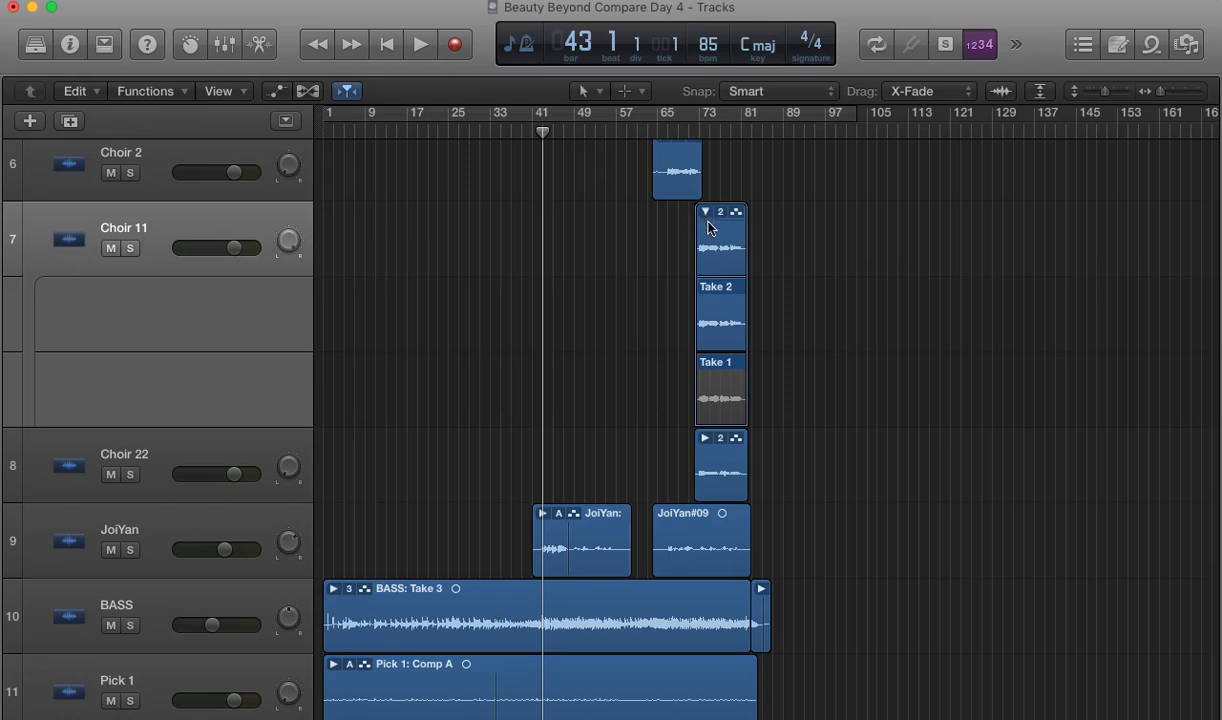
left_click(712, 283)
left_click(723, 374)
left_click(731, 472)
left_click(724, 234)
left_click(705, 214)
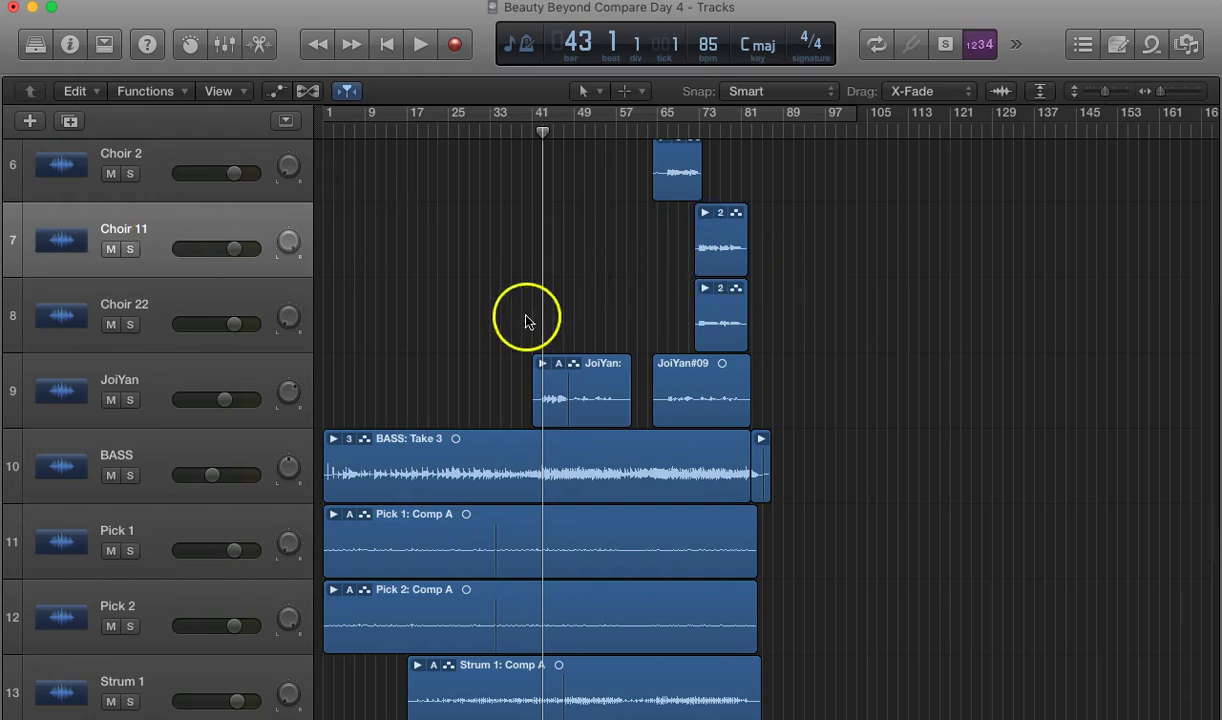
left_click(336, 440)
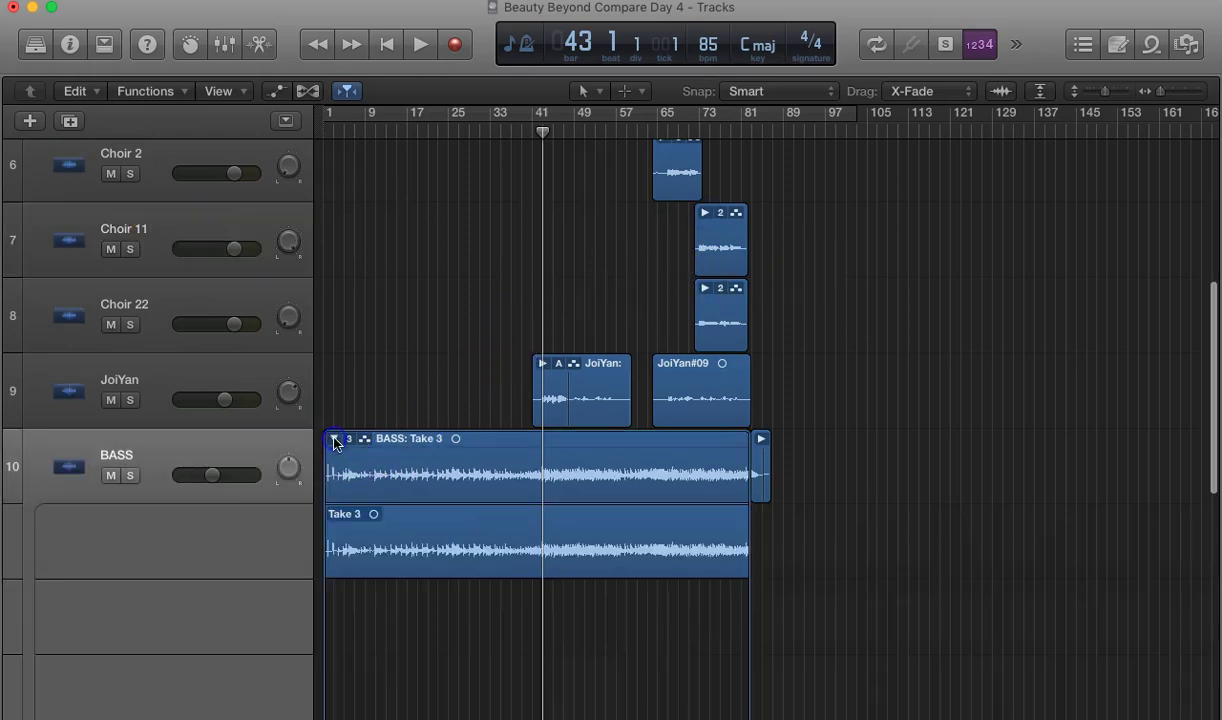
scroll(420, 483, "down", 10)
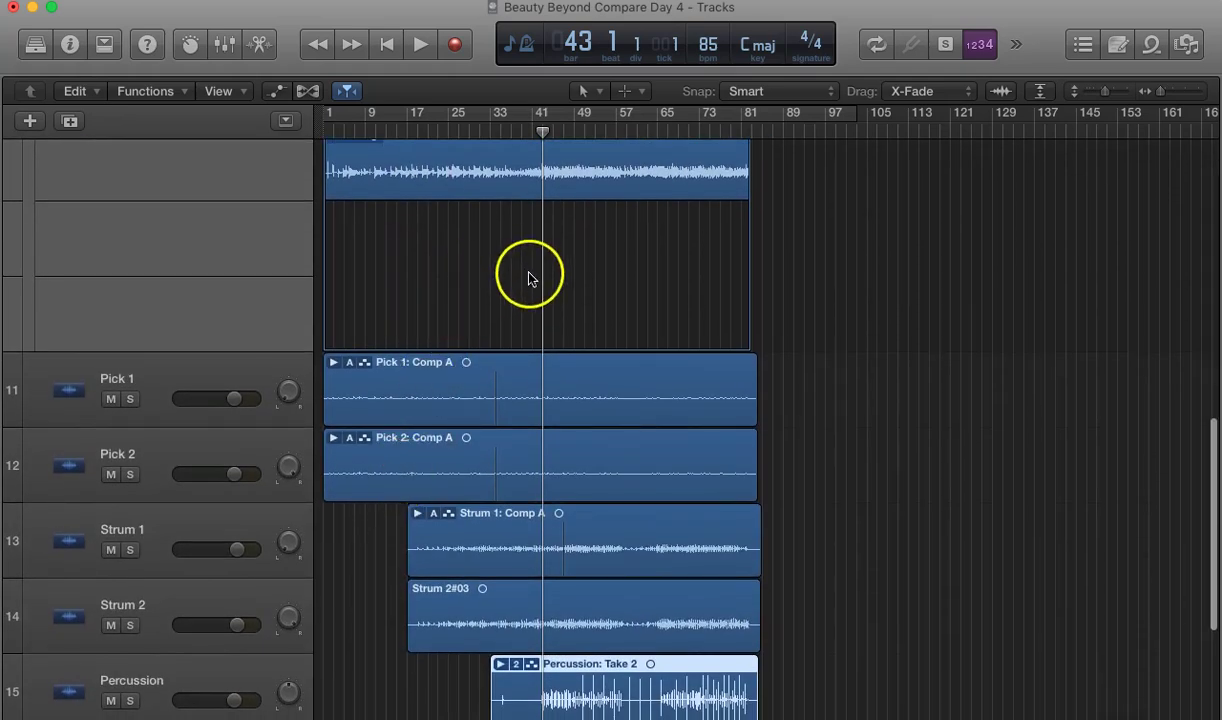
left_click(334, 363)
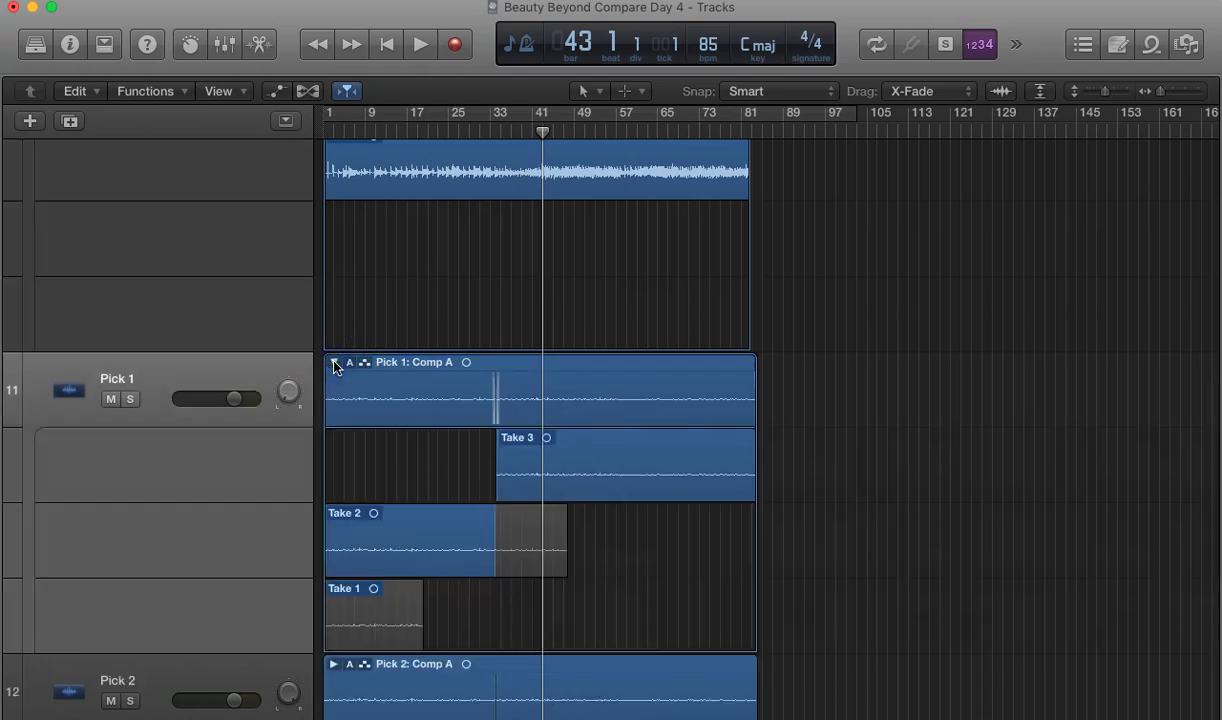
double_click(428, 385)
scroll(470, 330, "up", 3)
scroll(440, 320, "up", 1)
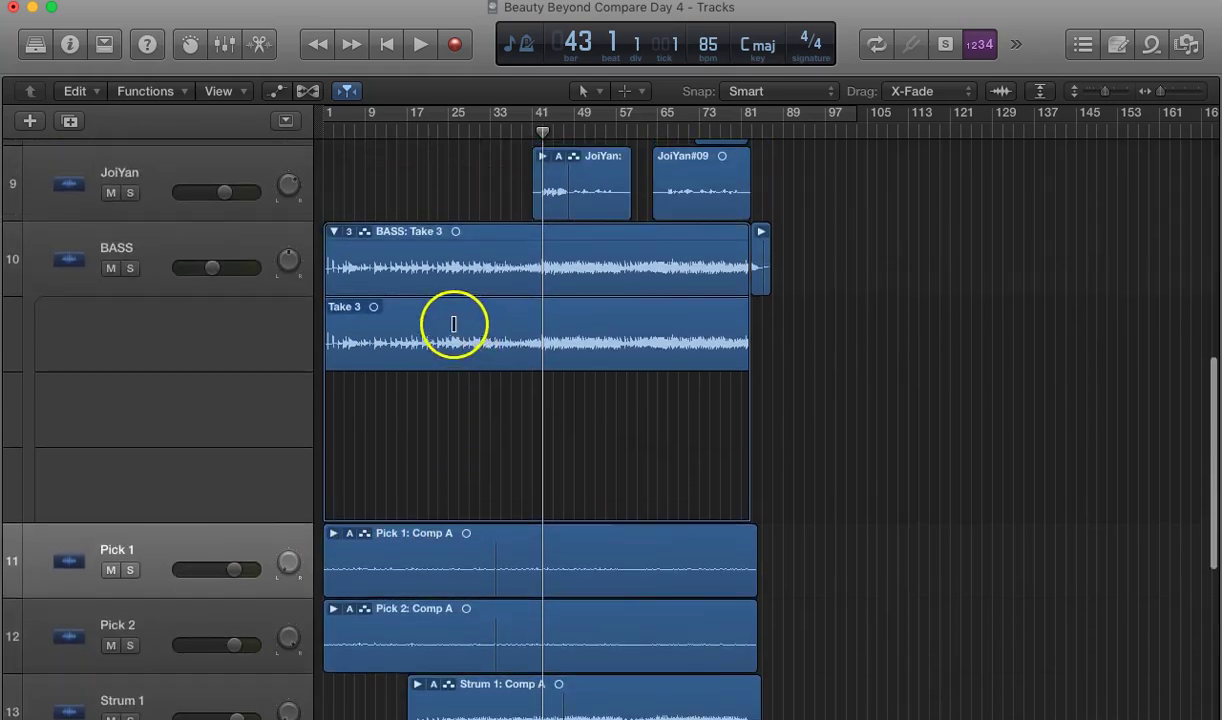
left_click(335, 233)
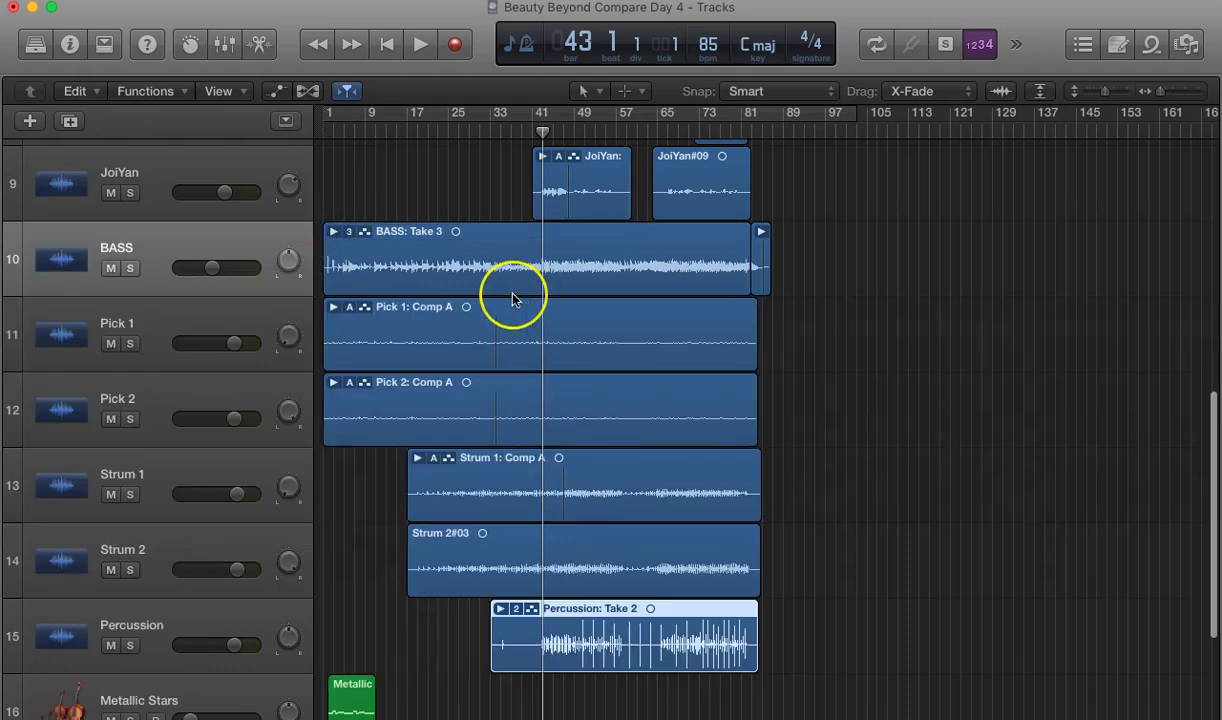
Expand the Leanne Vox take folder to reveal its Take 1, Take 2 and Take 3 lanes
scroll(508, 292, "up", 5)
scroll(512, 299, "up", 6)
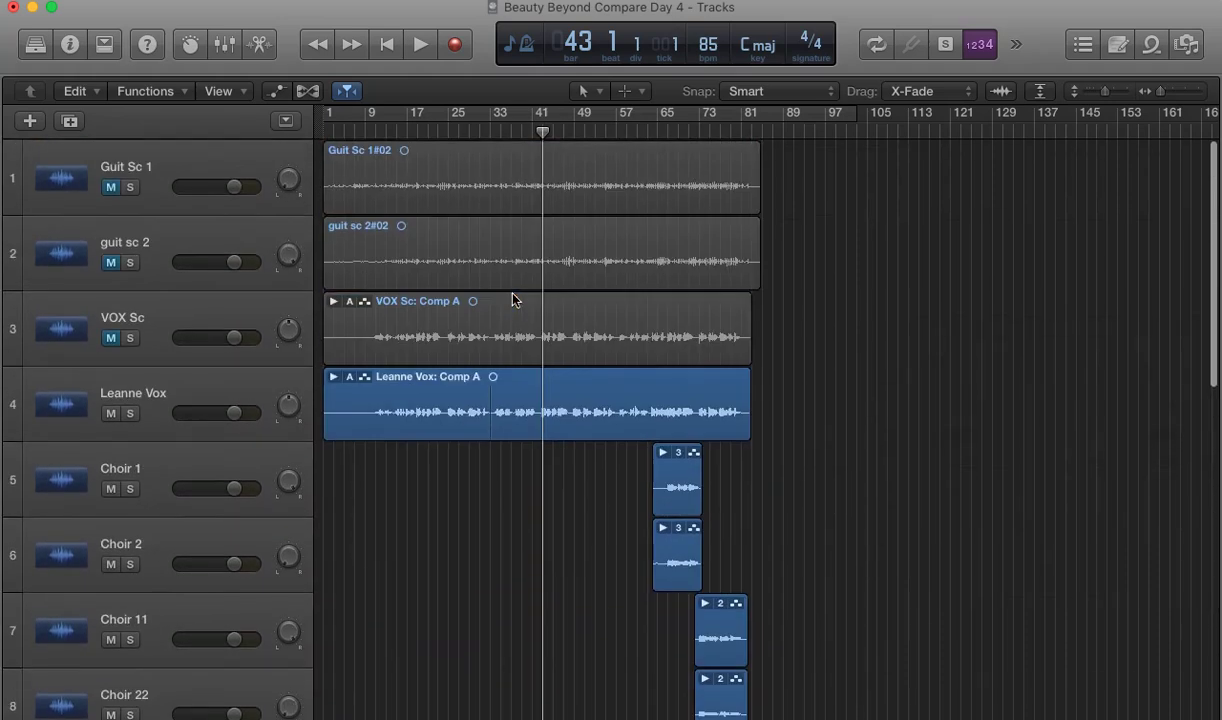
scroll(512, 299, "down", 2)
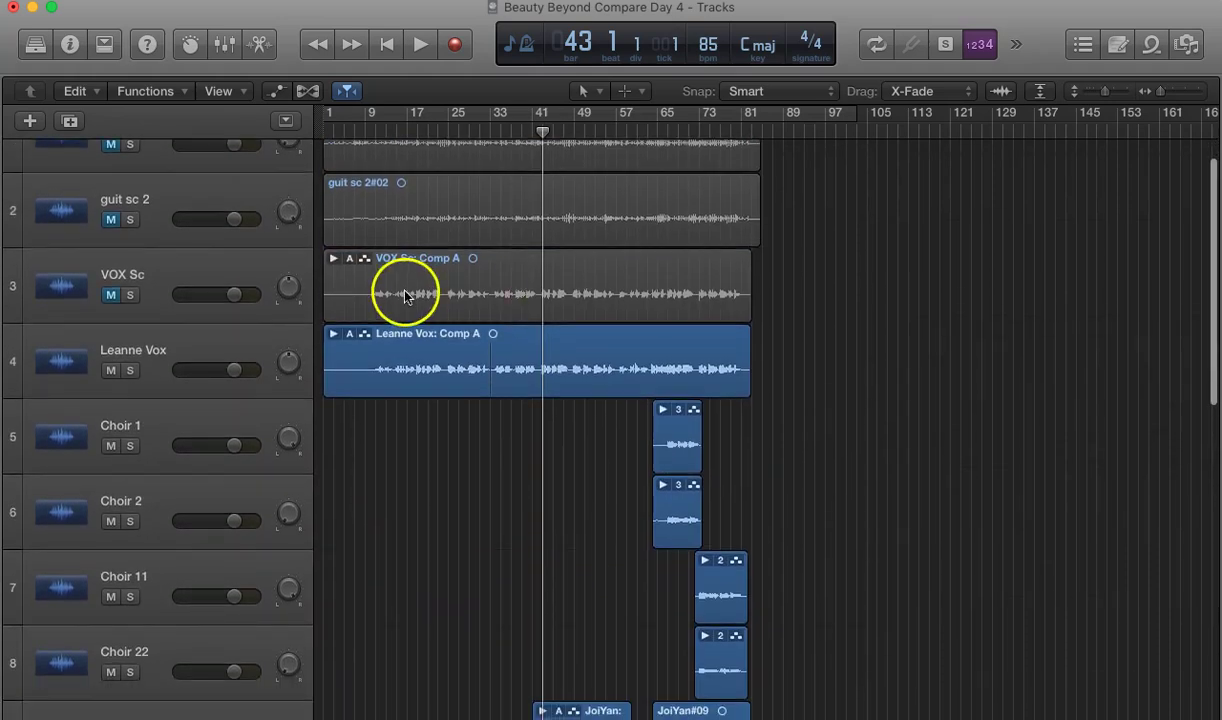
left_click(333, 334)
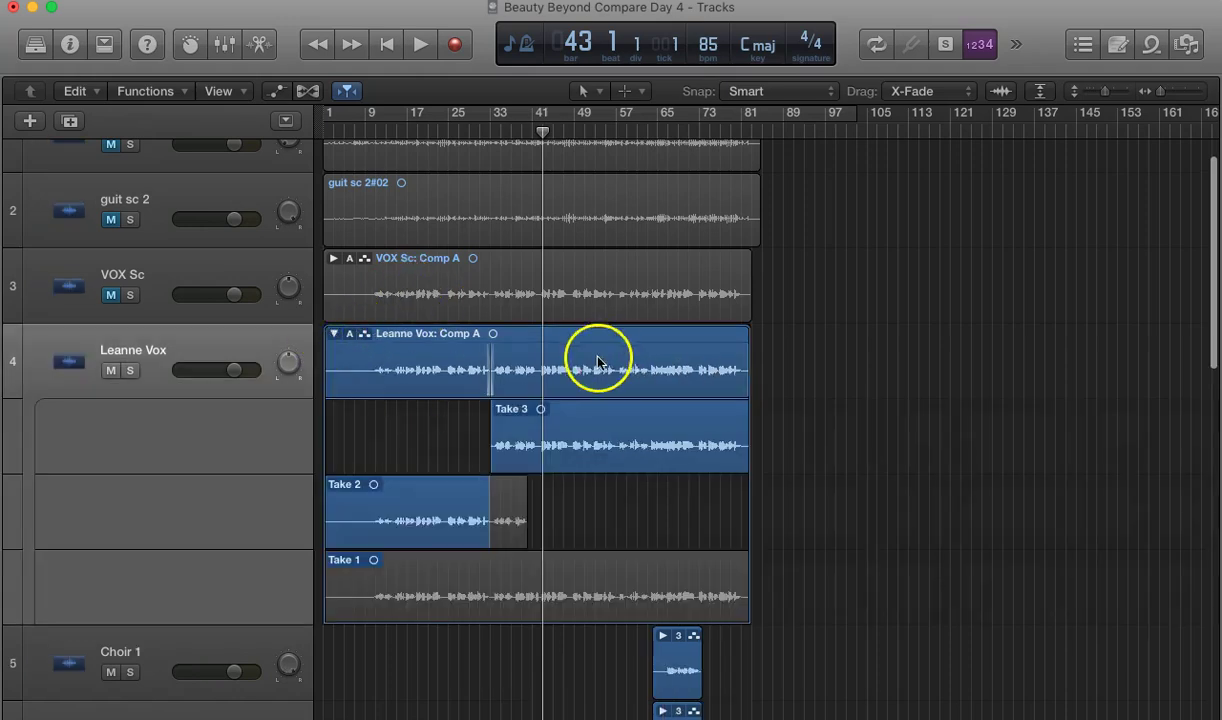
Swipe across the take lanes so Comp A uses Take 2, then Take 3
left_click_drag(553, 380, 386, 389)
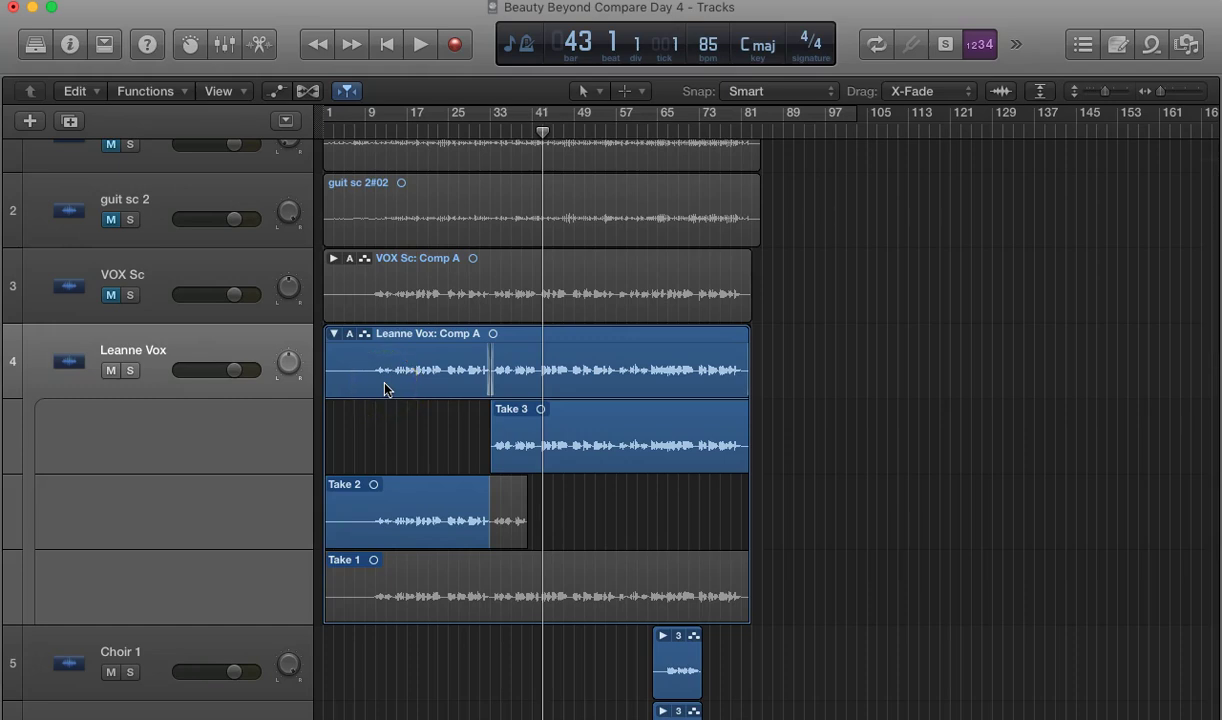
left_click(357, 549)
left_click(636, 470)
left_click(518, 428)
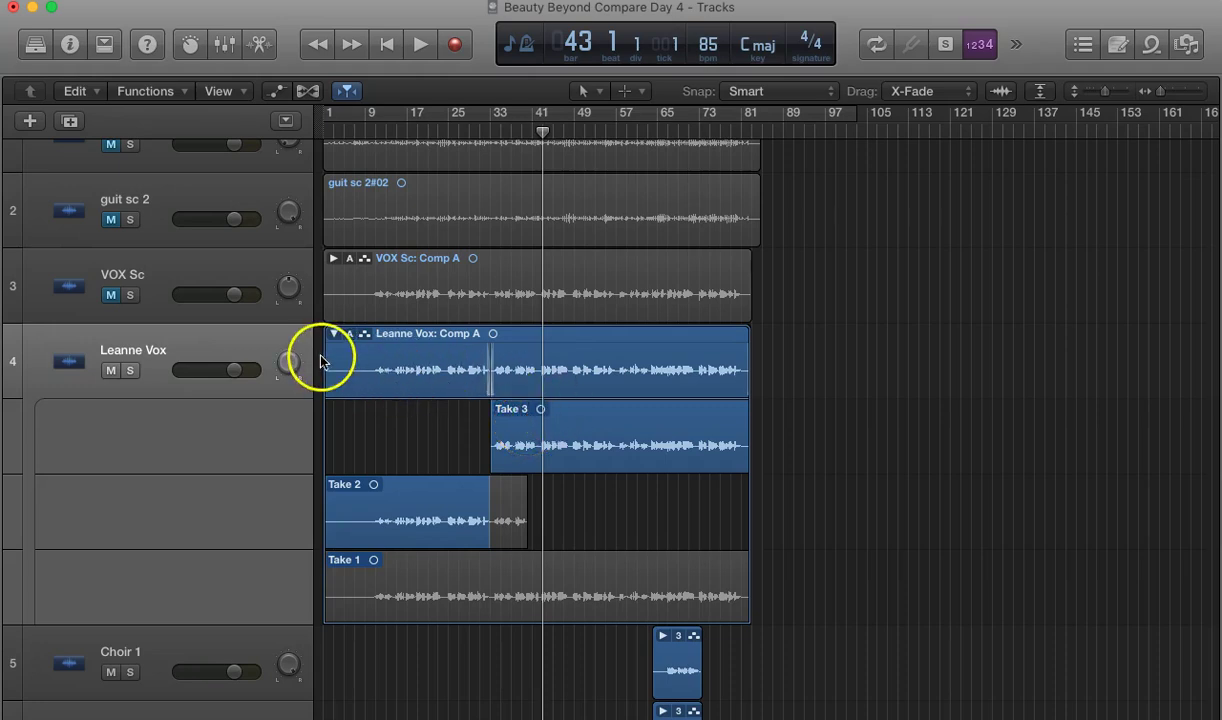
left_click_drag(322, 362, 392, 368)
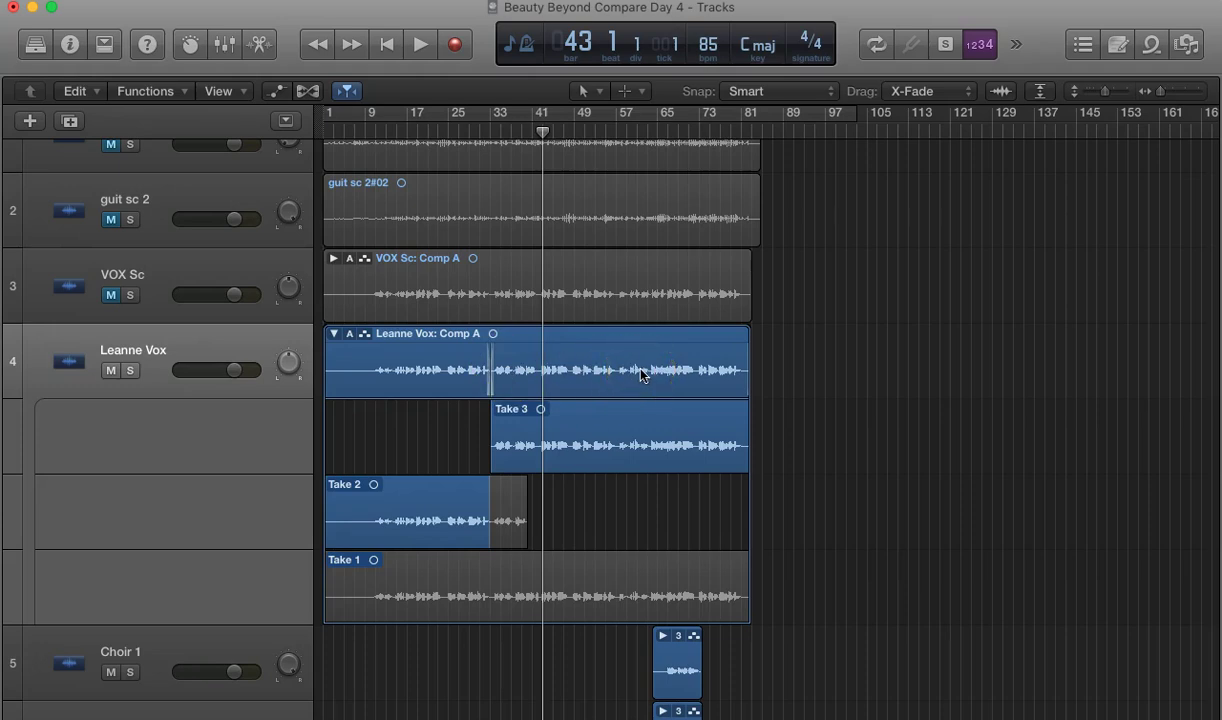
left_click_drag(595, 442, 323, 521)
left_click_drag(489, 446, 737, 446)
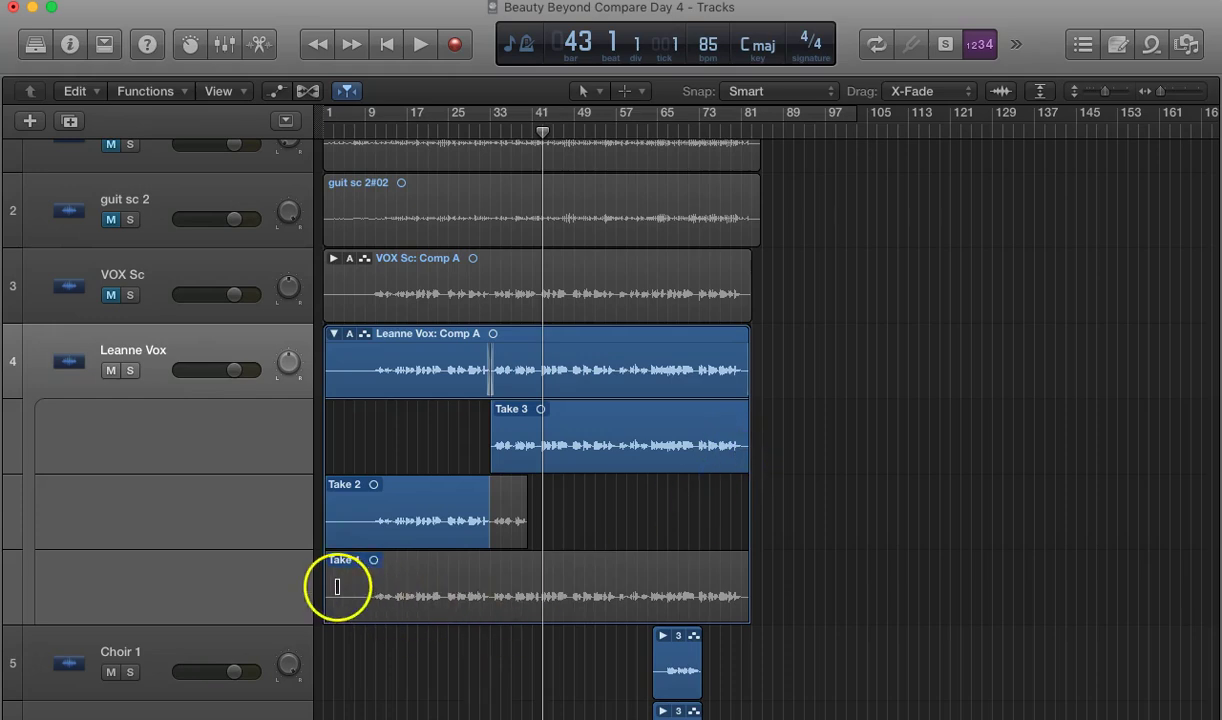
left_click_drag(337, 587, 504, 540)
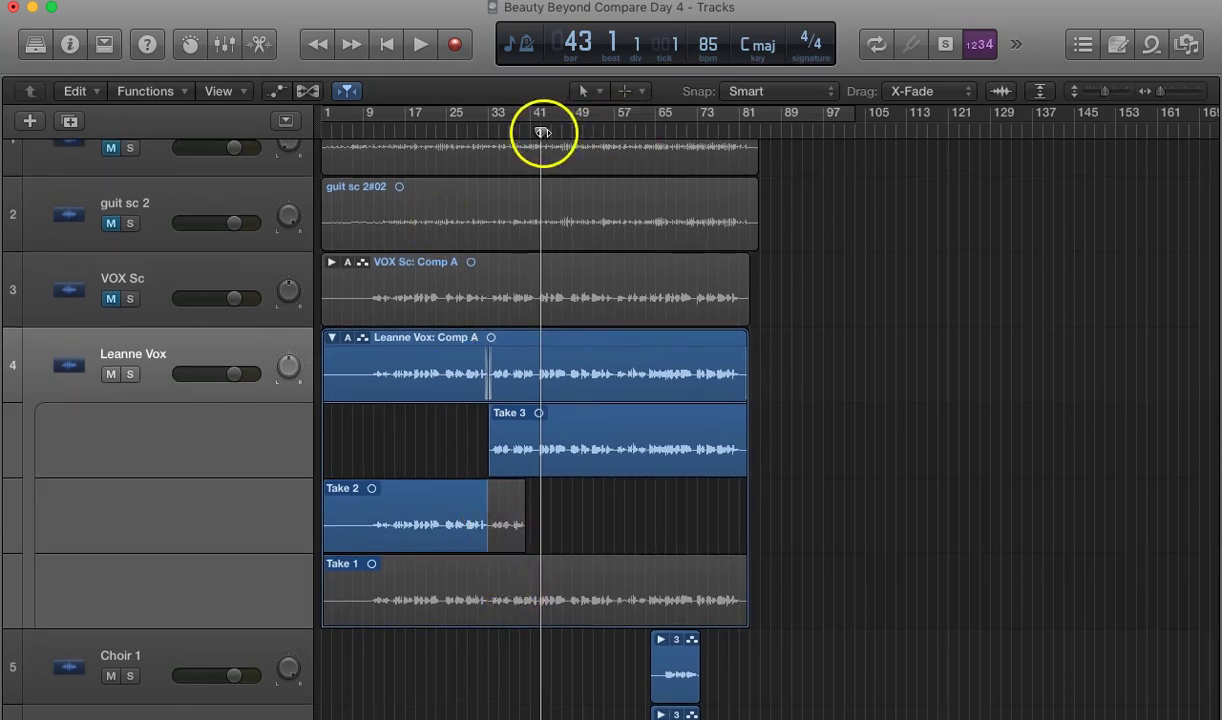
Move the playhead to bar 13 and swipe a Take 1 phrase into Comp A around bar 17
left_click_drag(541, 133, 383, 139)
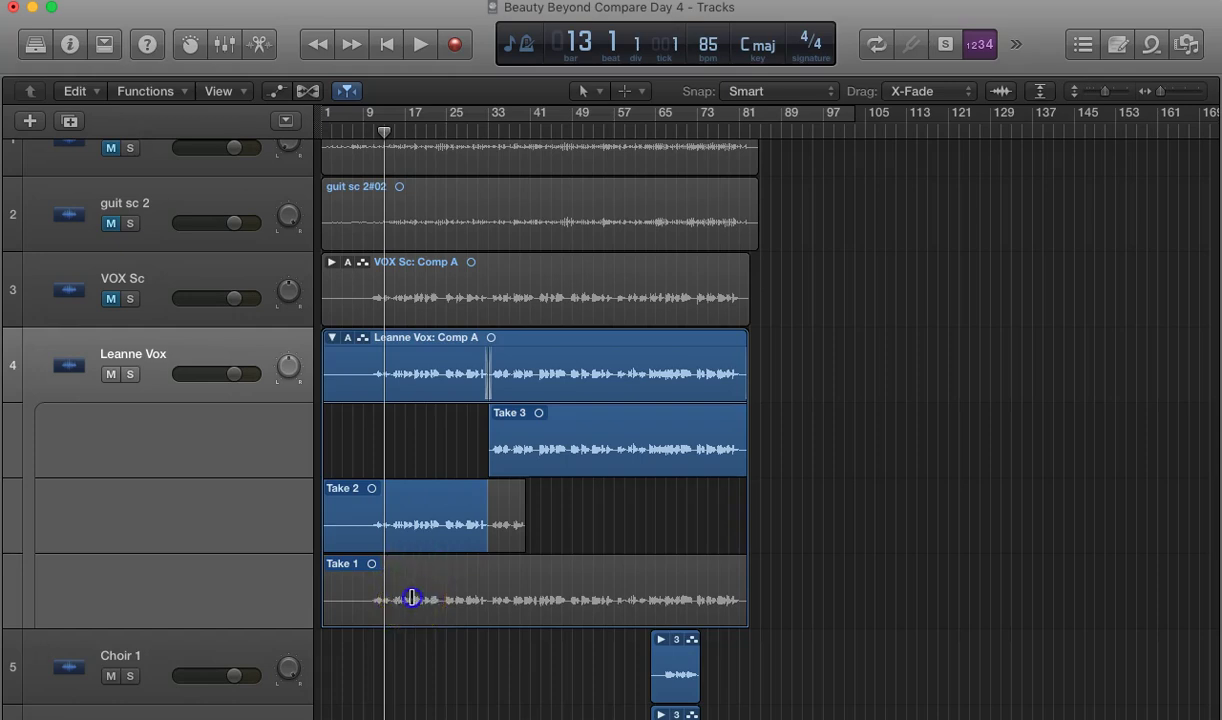
mouse_move(411, 598)
left_mouse_down()
mouse_move(440, 599)
mouse_move(422, 612)
mouse_move(432, 595)
left_mouse_up()
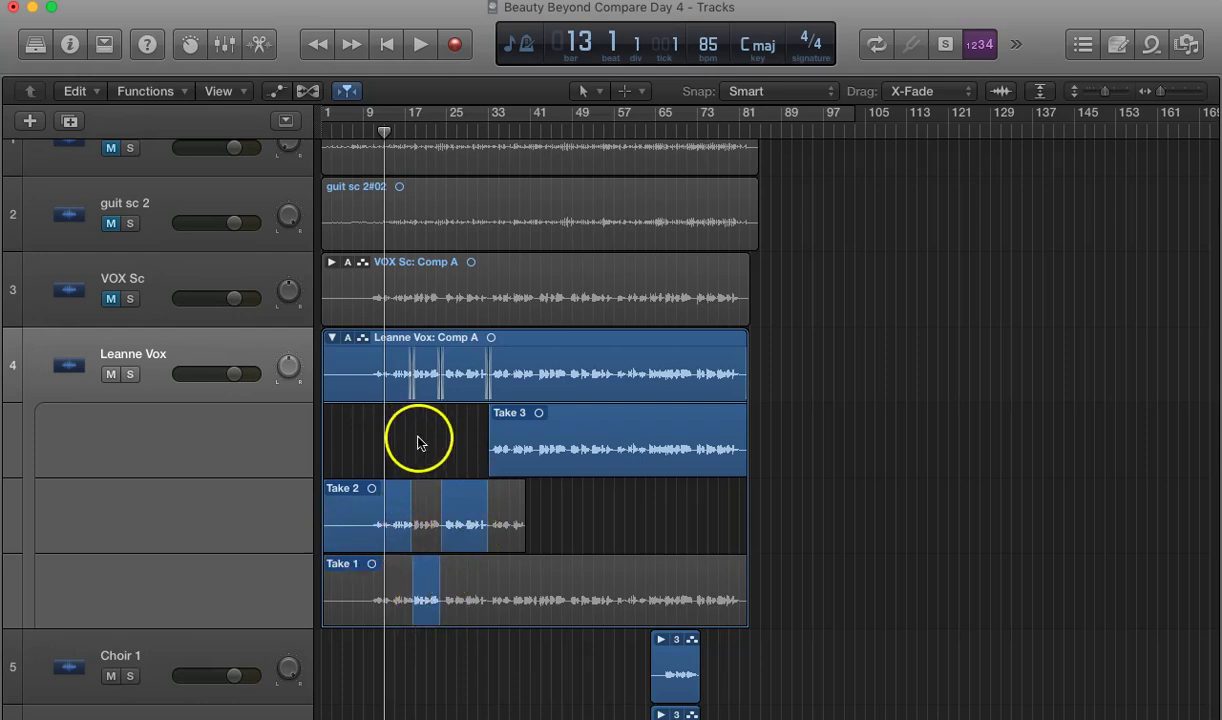
key("space")
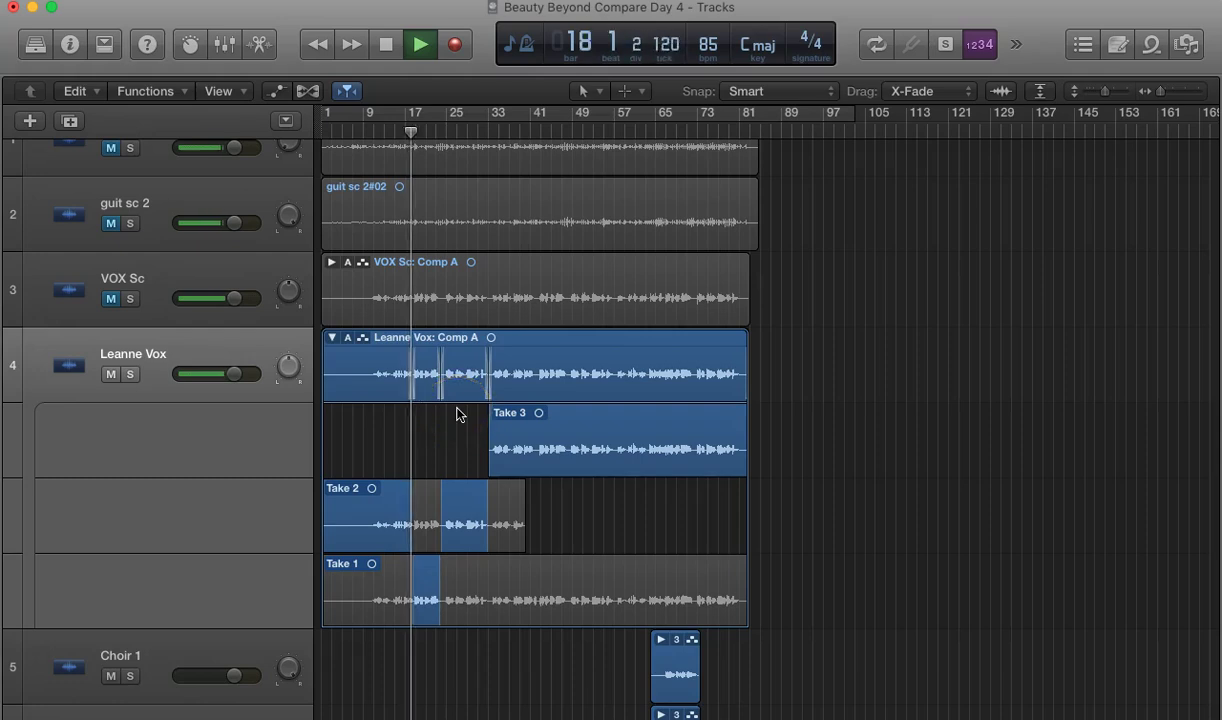
left_click(423, 581)
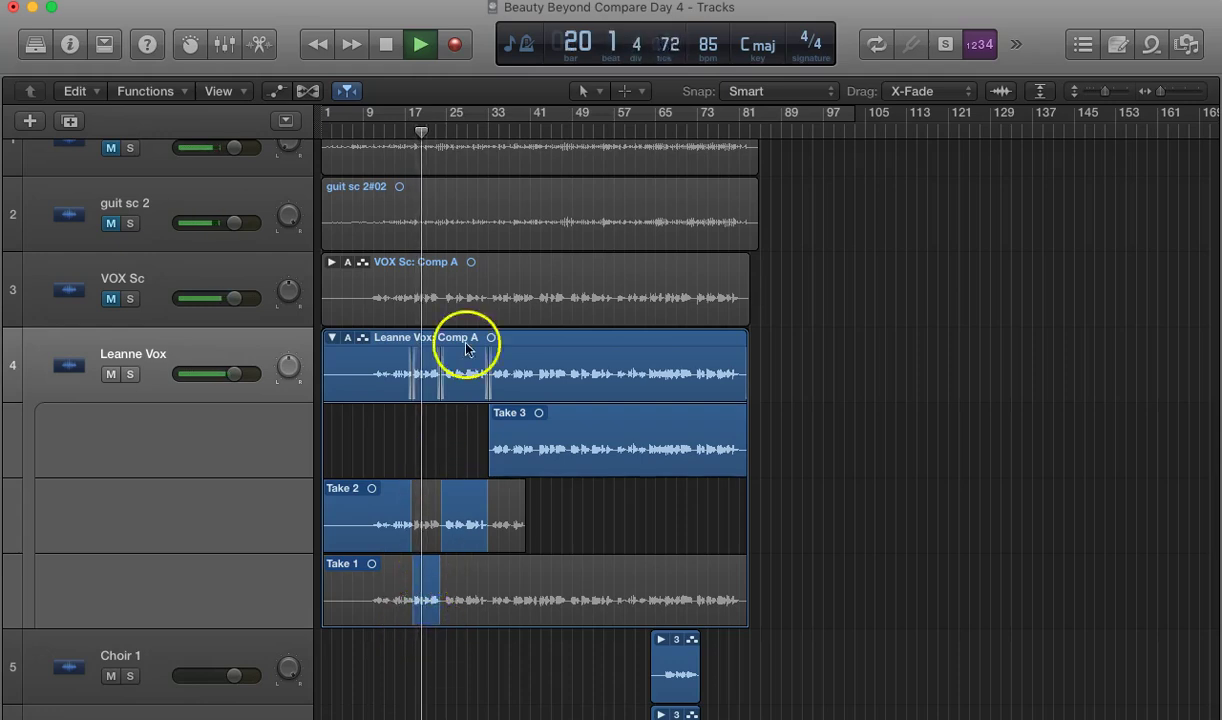
left_click_drag(420, 136, 406, 135)
scroll(592, 300, "up", 1)
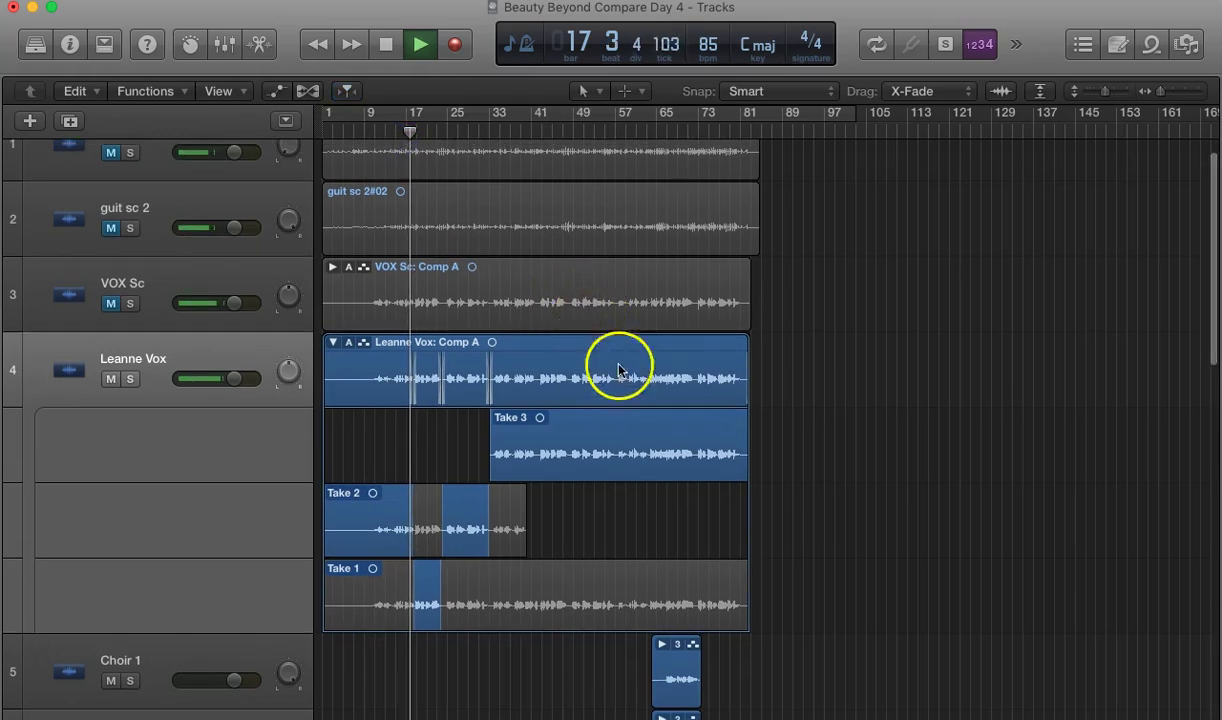
scroll(640, 385, "down", 2)
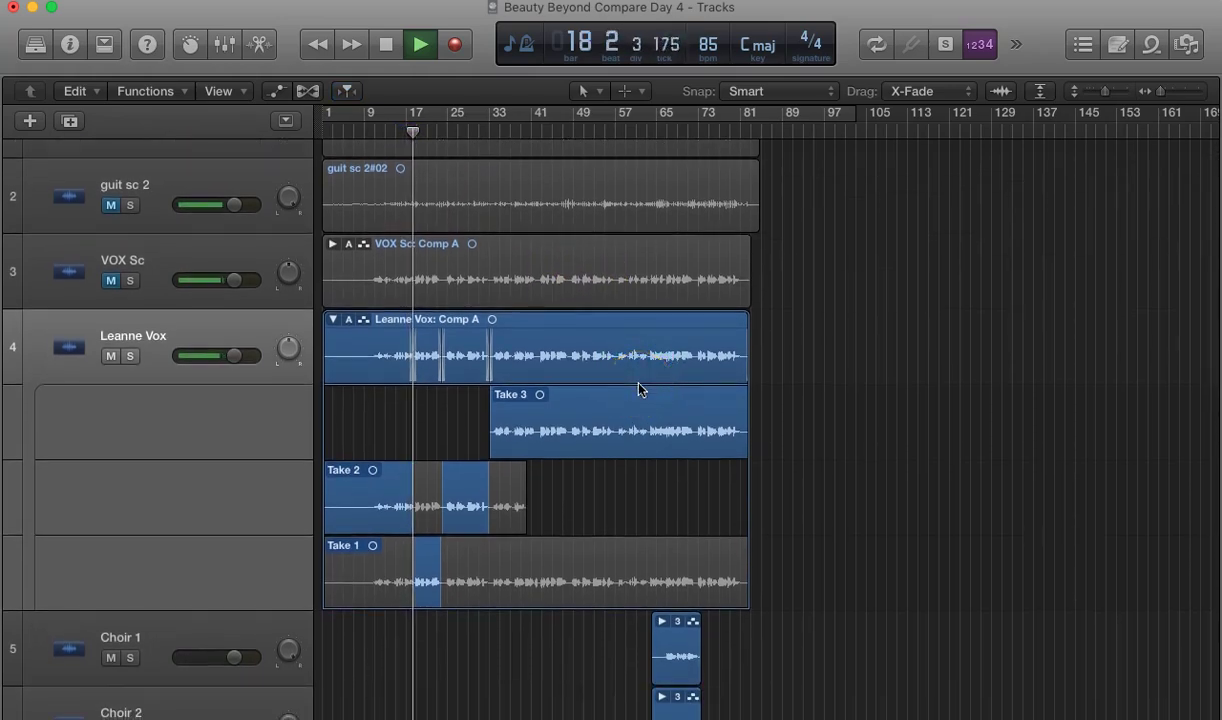
left_click_drag(600, 430, 592, 486)
left_click(527, 386)
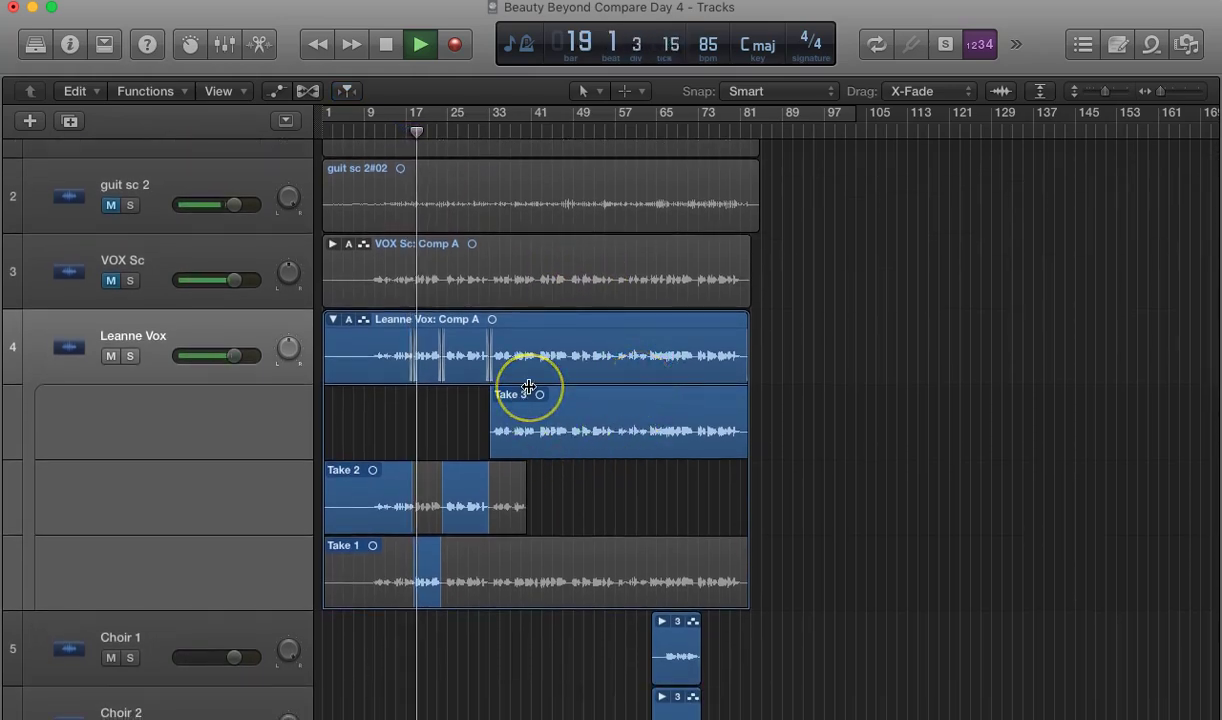
scroll(529, 398, "up", 1)
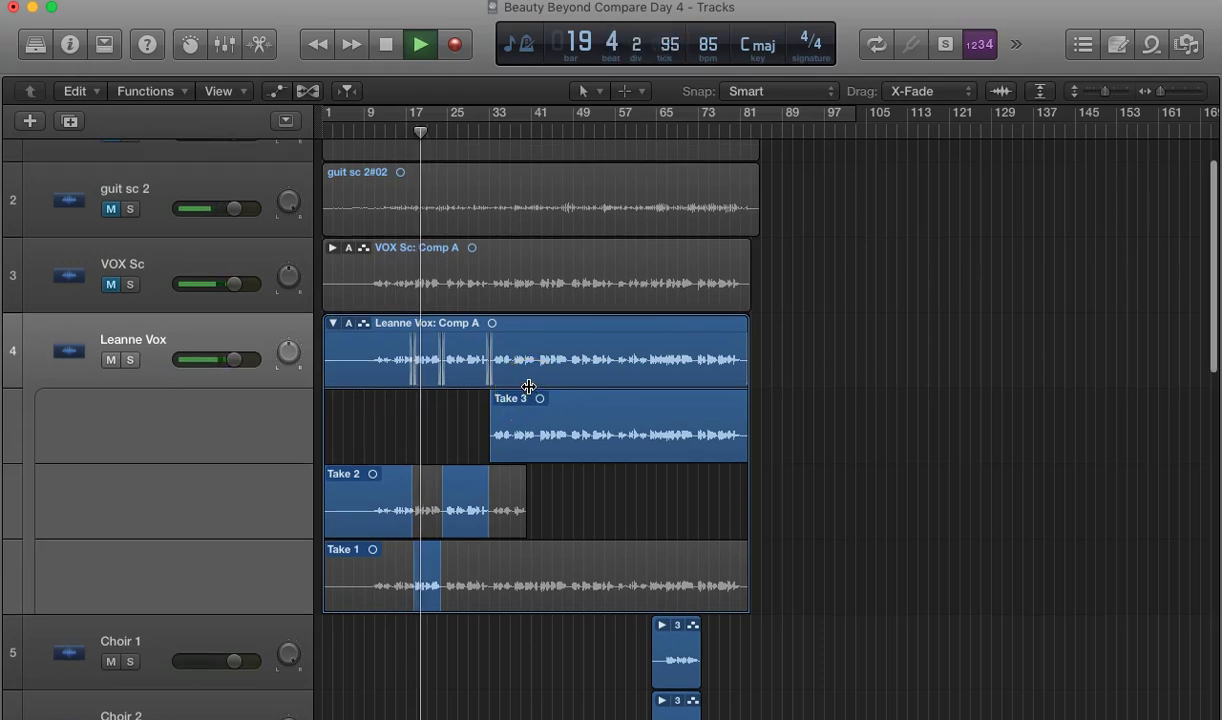
left_click(531, 411)
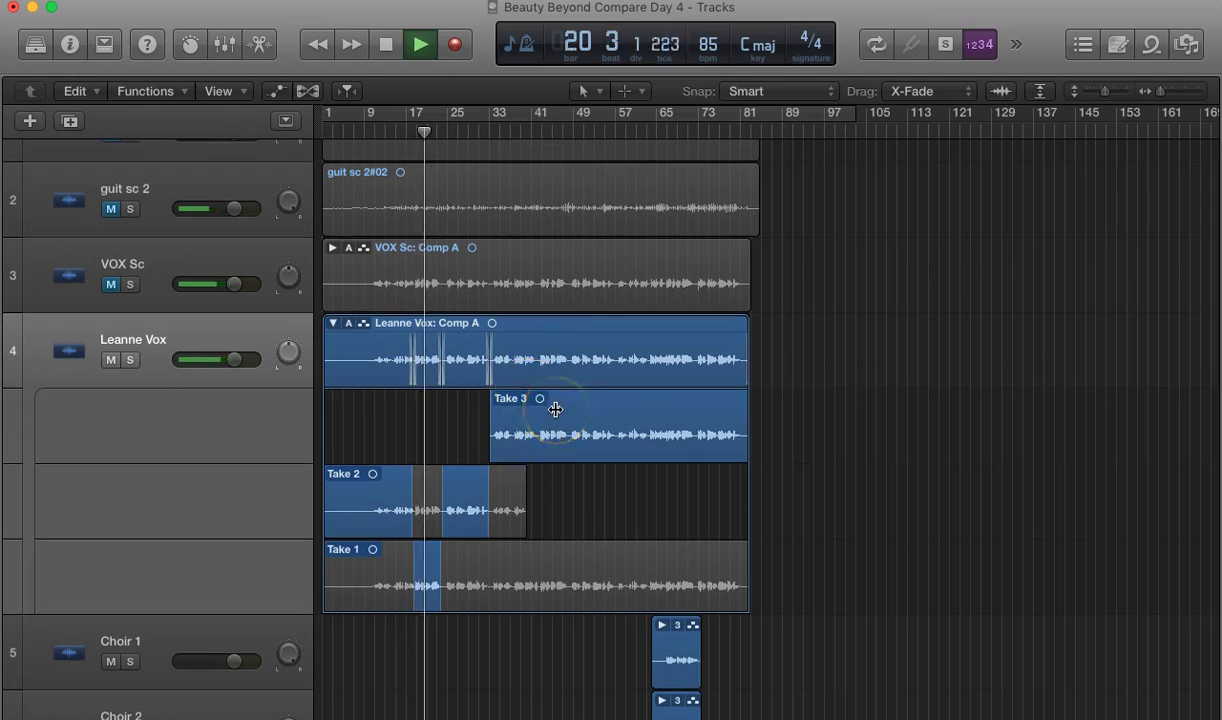
left_click(555, 433)
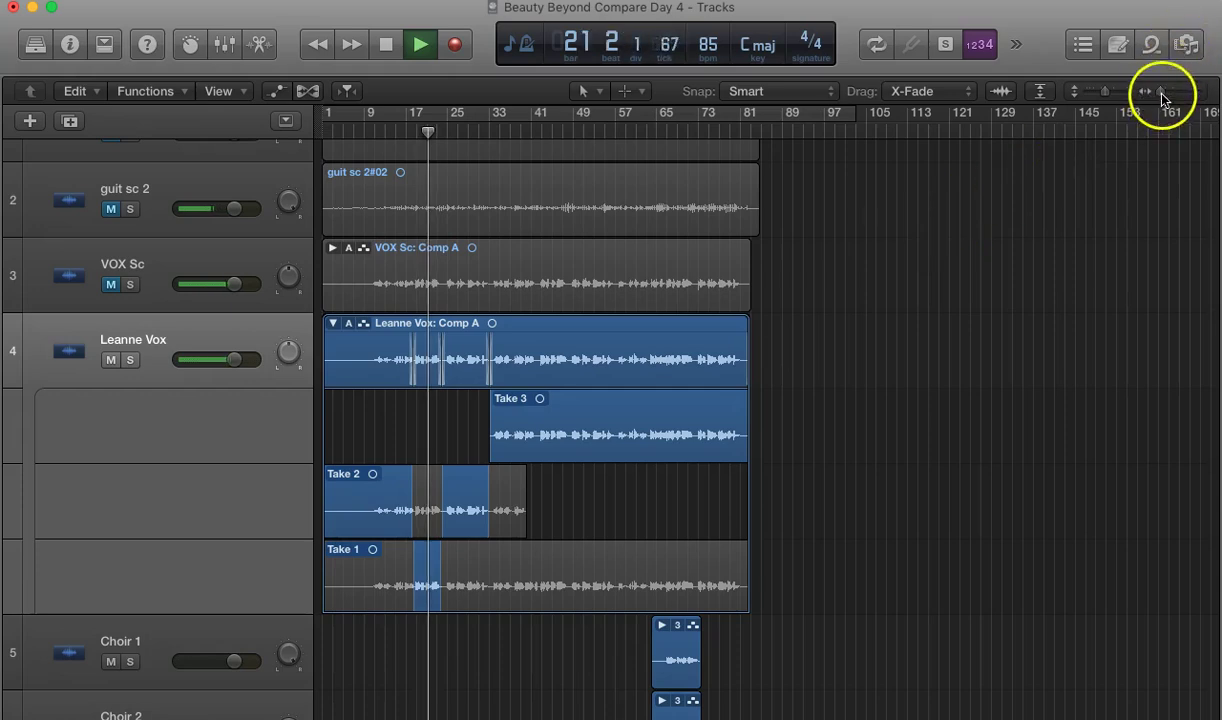
Zoom the timeline in so bars 16 to 43 fill the view
left_click_drag(1160, 92, 1167, 90)
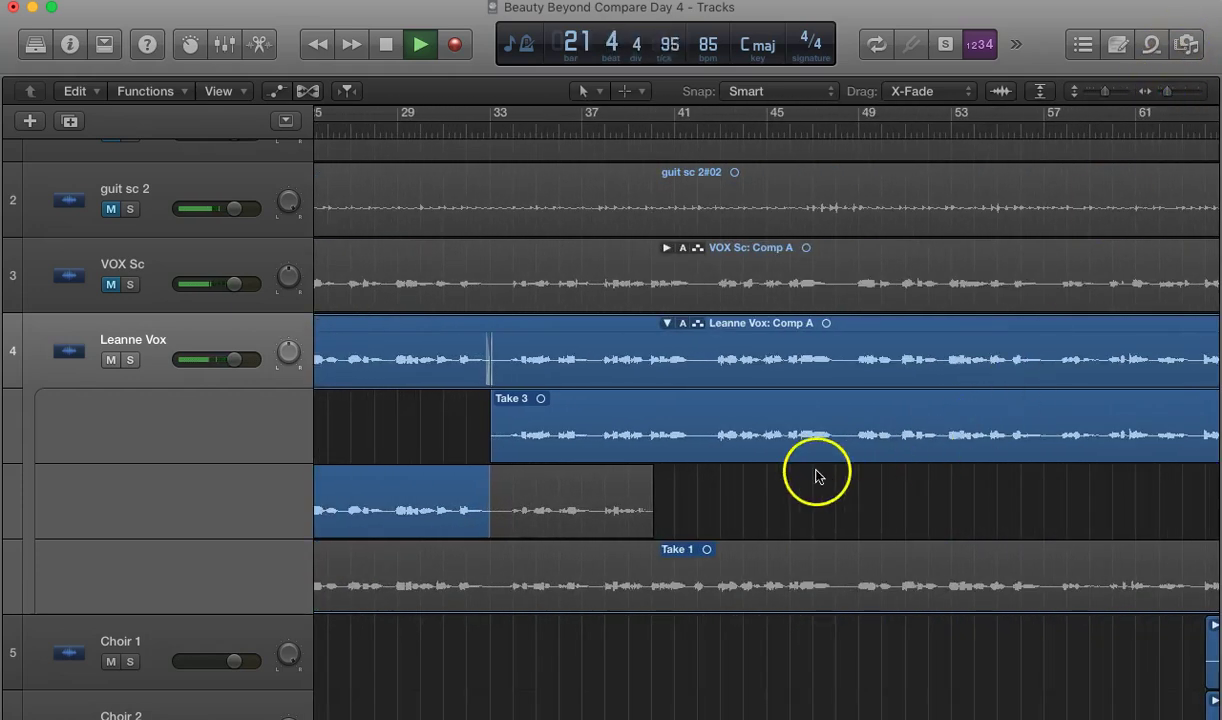
left_click(745, 521)
scroll(745, 521, "left", 10)
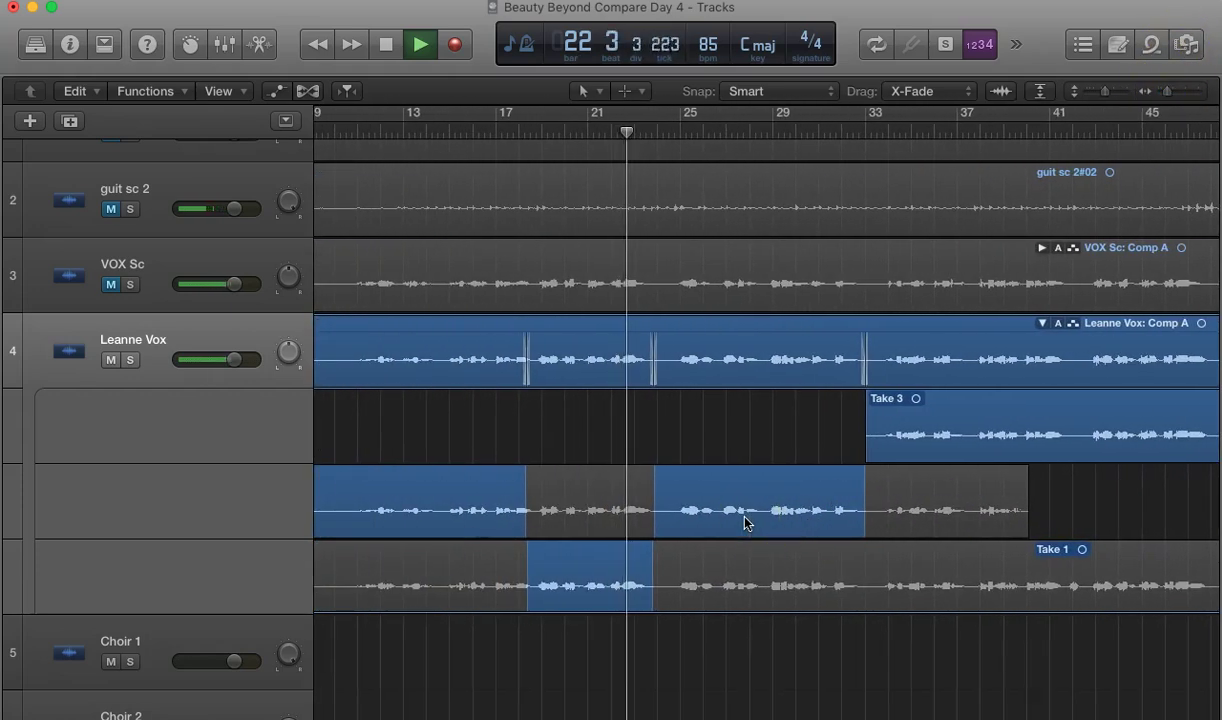
left_click(695, 518)
left_click(578, 559)
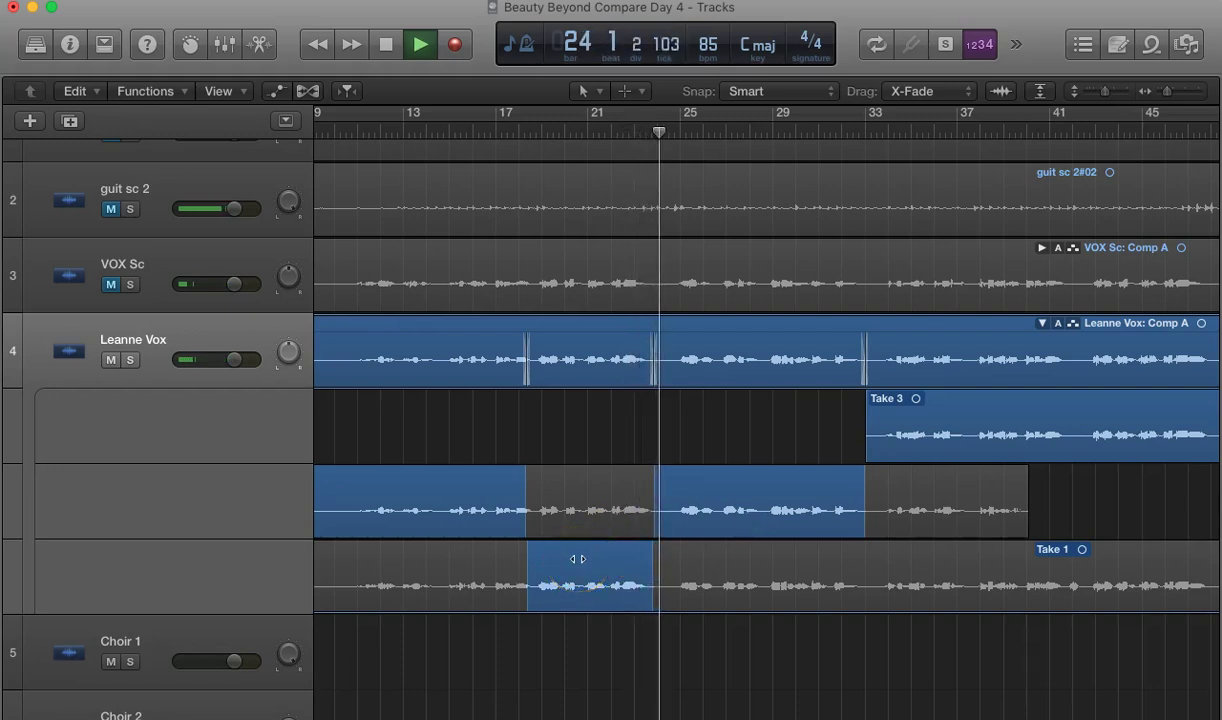
key("space")
left_click(535, 583)
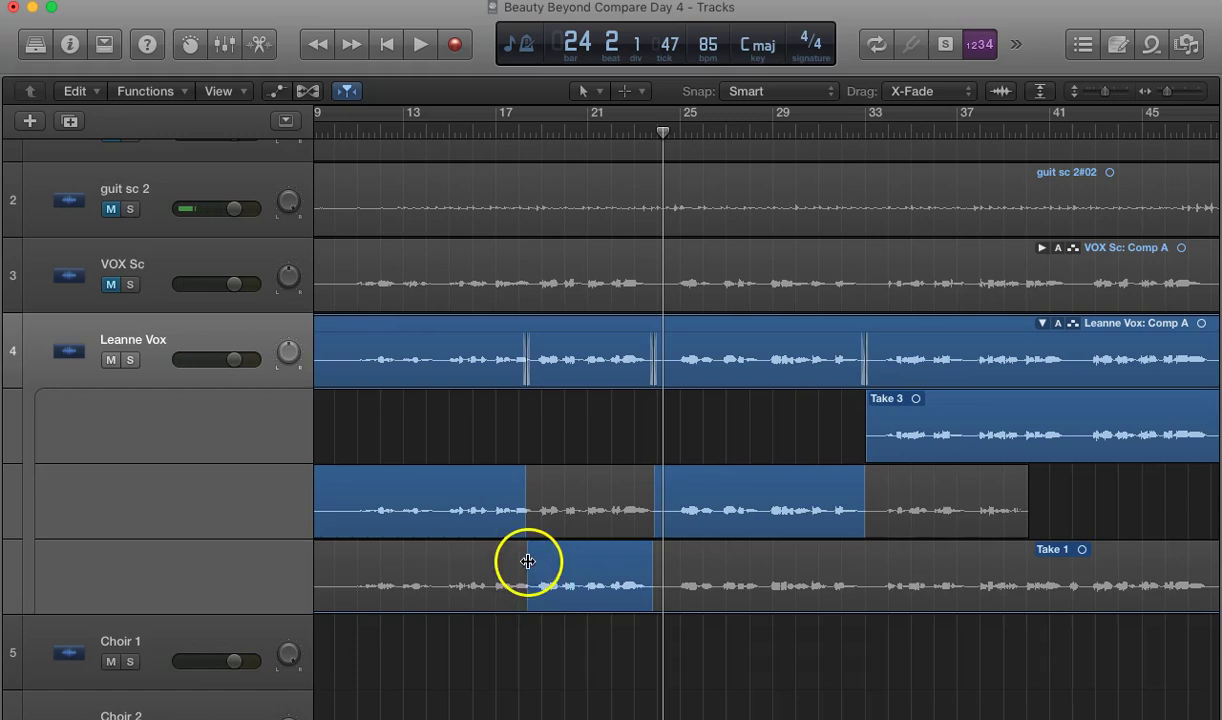
left_click(1215, 12)
left_click(1167, 91)
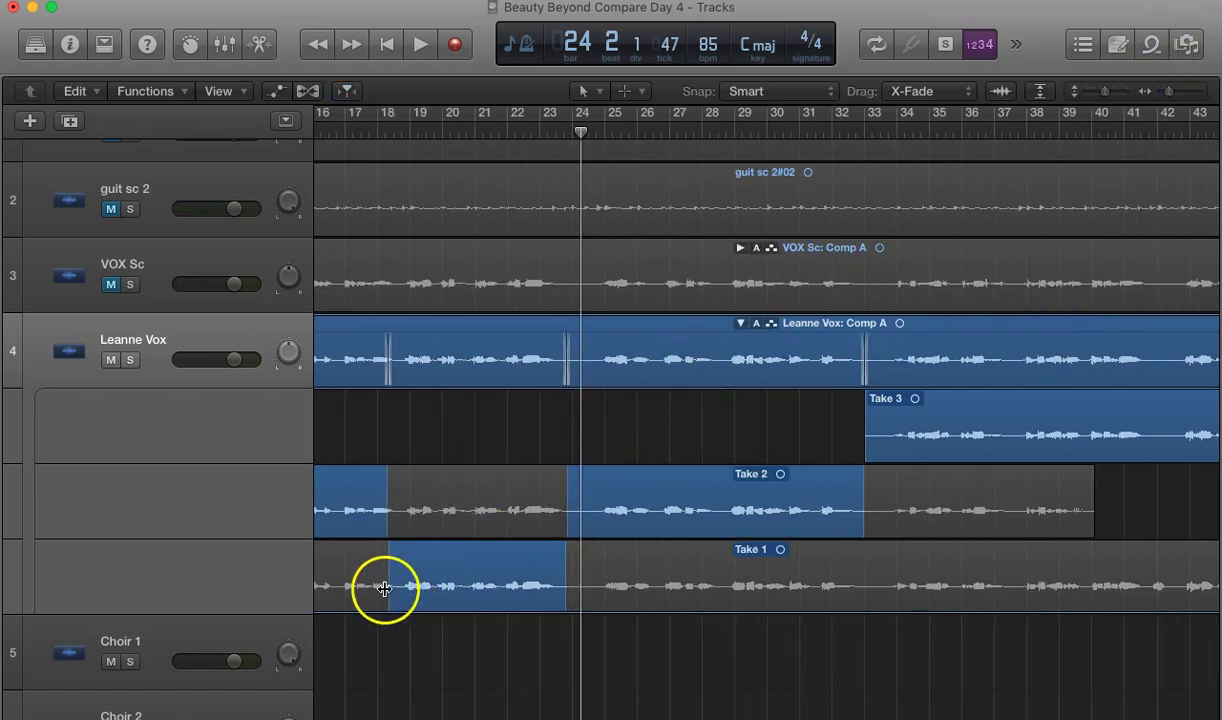
Start the Take 1 comp section slightly later and replay from about bar 17
left_click_drag(387, 596, 399, 596)
left_click_drag(569, 133, 357, 145)
key("space")
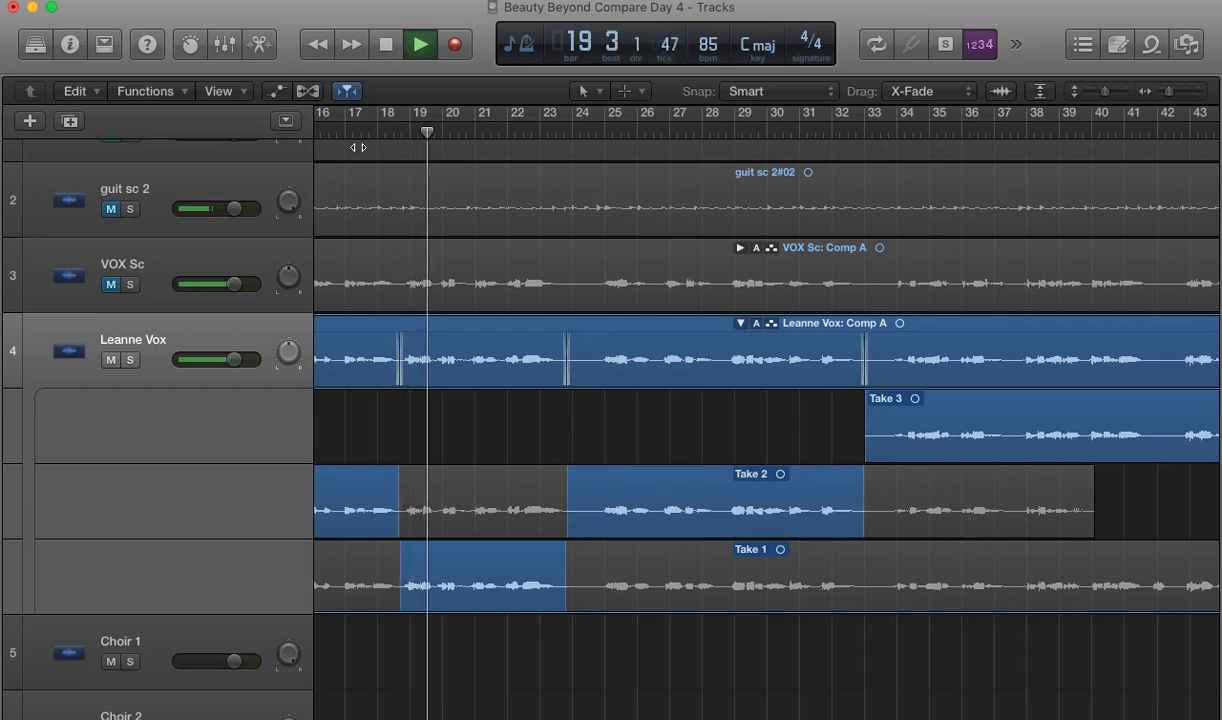
key("space")
Extend the Take 2 section over Take 1's part and set the playhead at bar 19
left_click(522, 287)
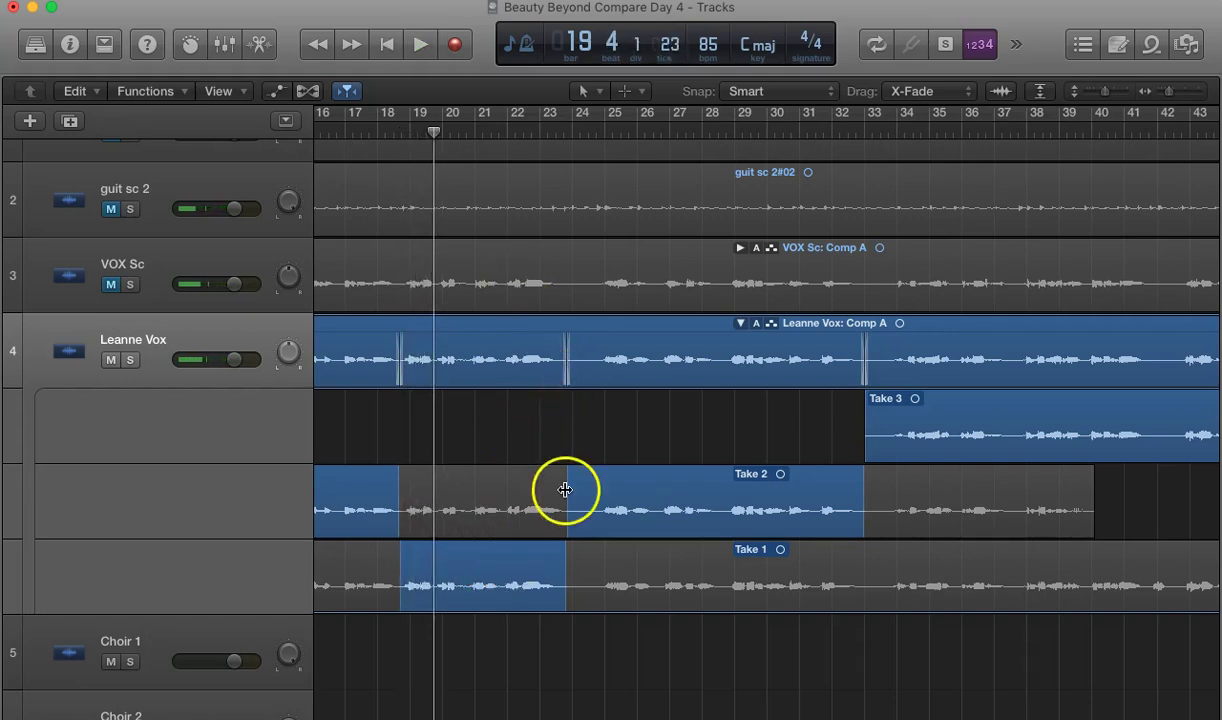
left_click_drag(573, 512, 382, 507)
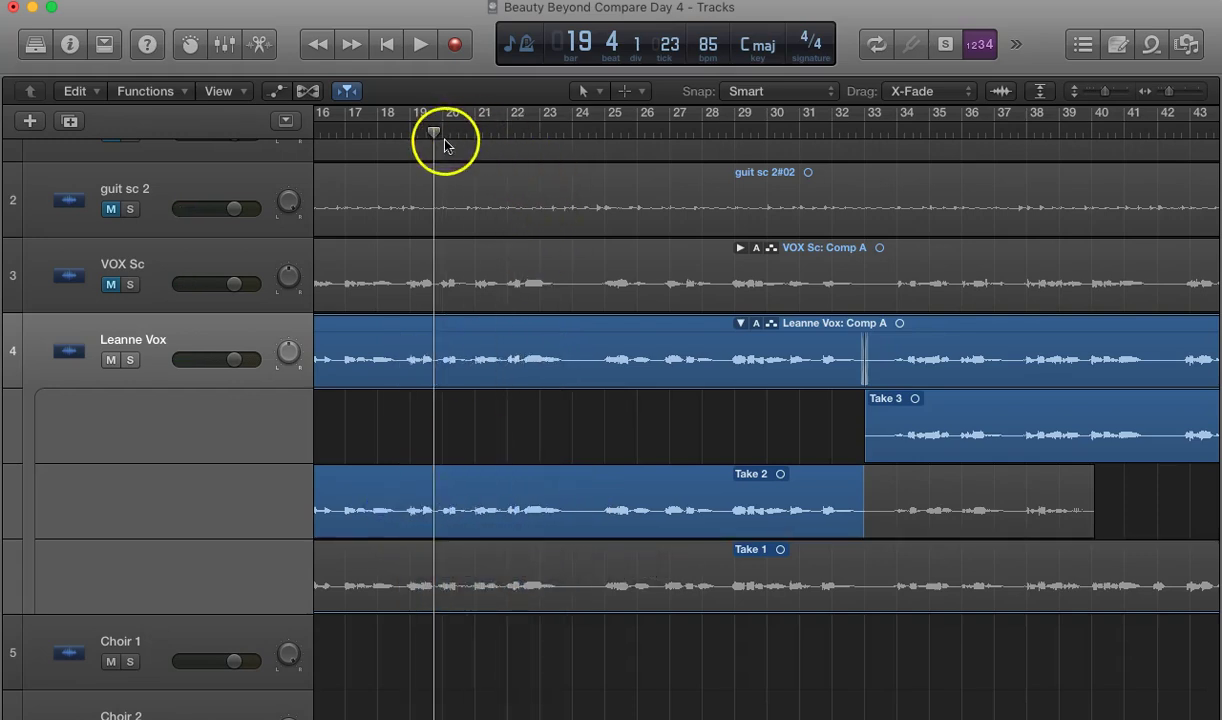
left_click(412, 134)
left_click_drag(412, 134, 357, 136)
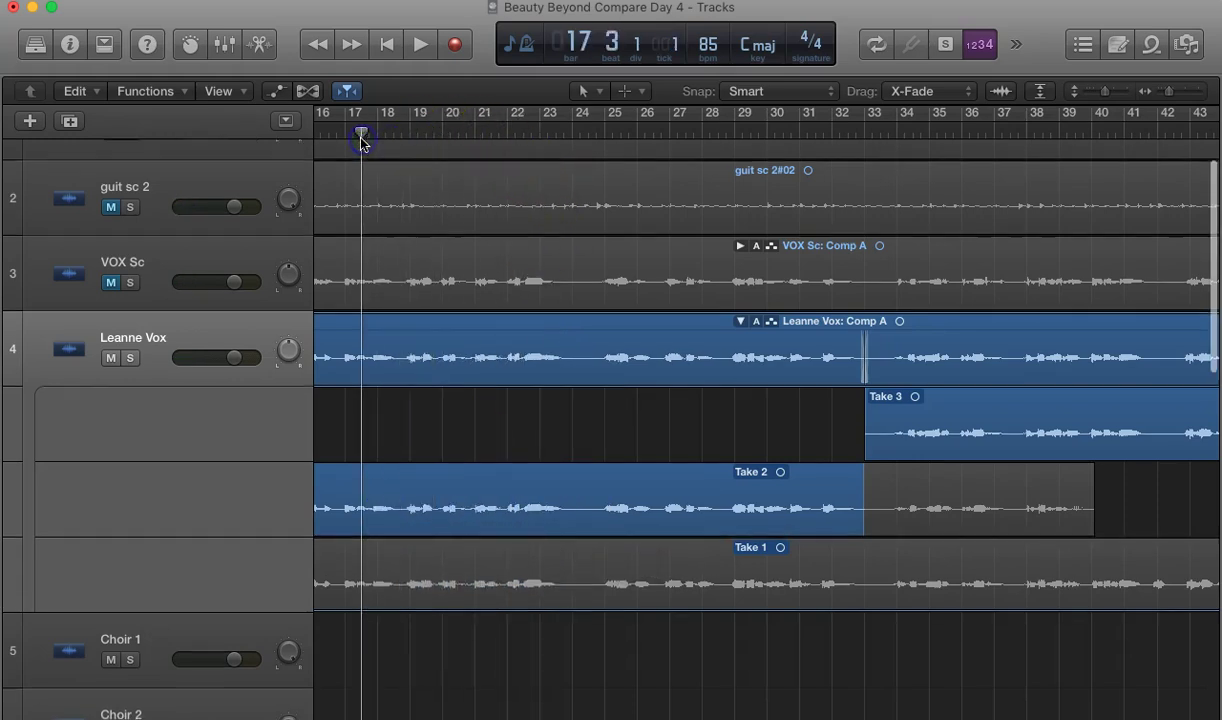
key("space")
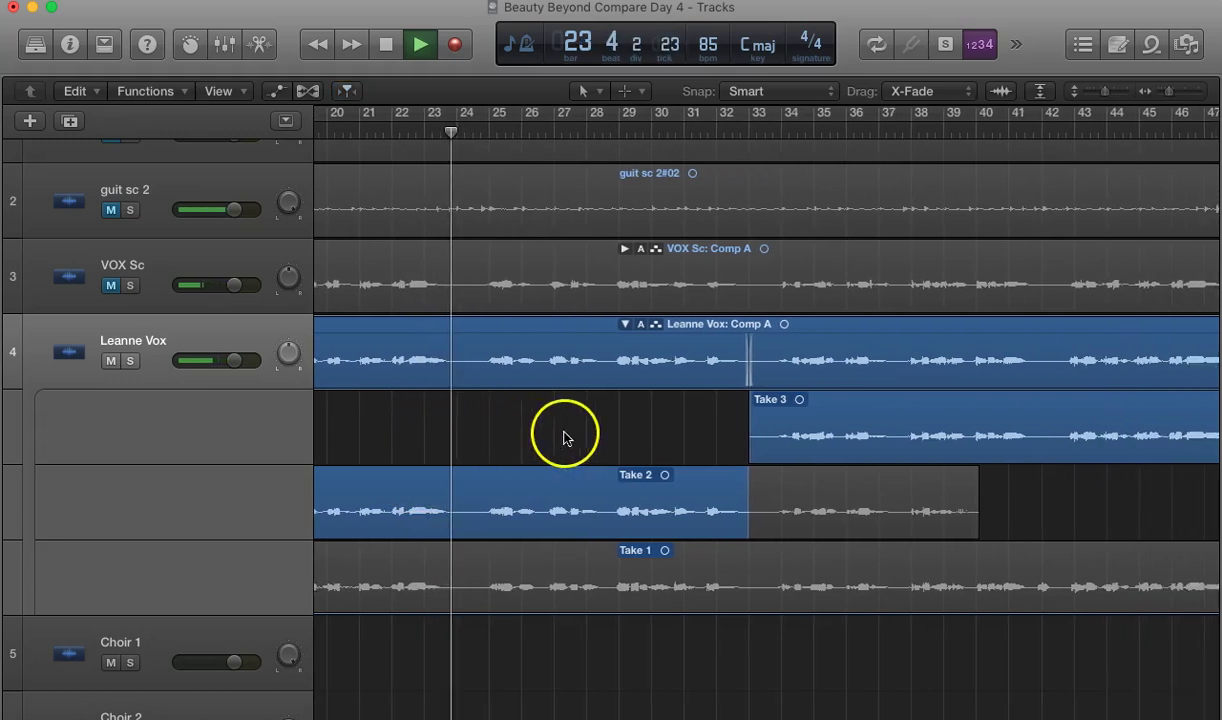
left_click(650, 133)
left_click(650, 133)
left_click(760, 265)
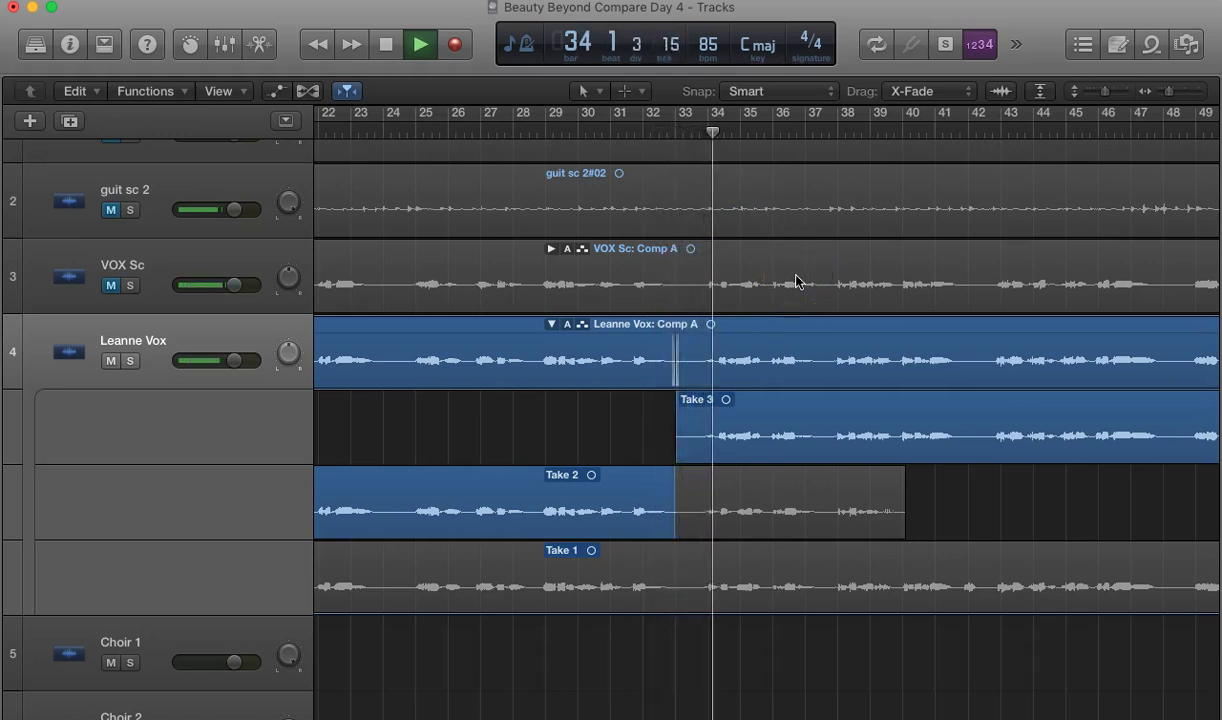
left_click(620, 447)
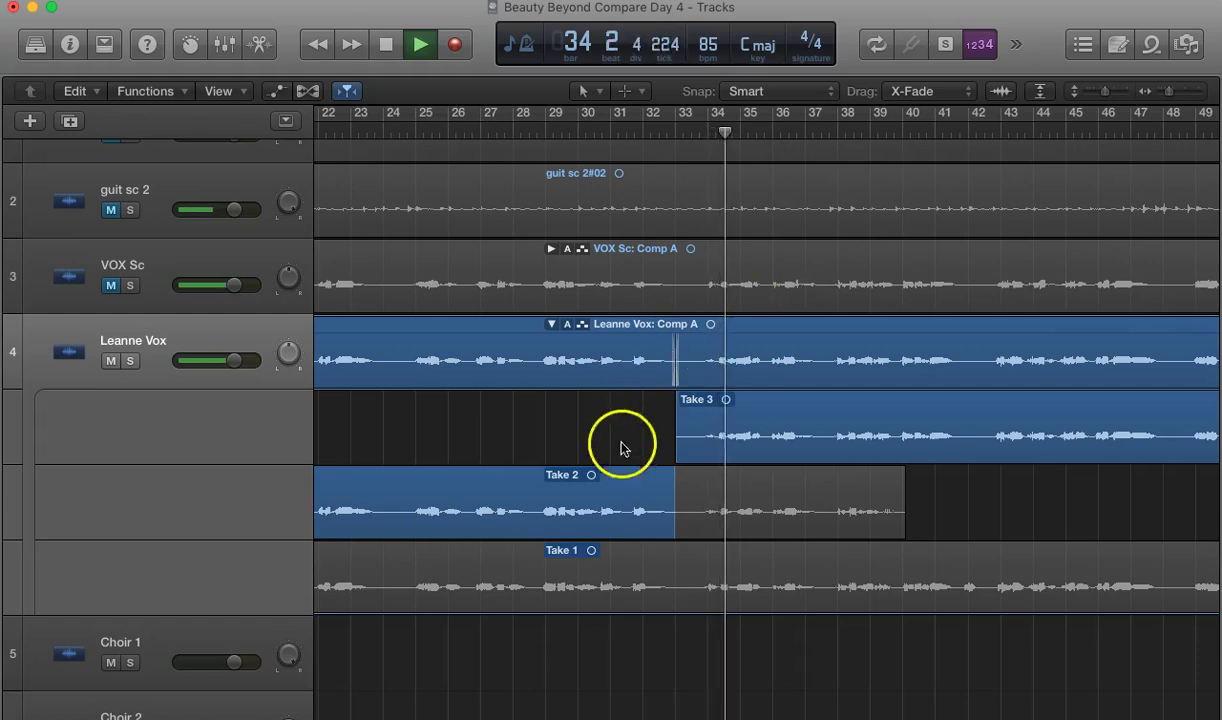
left_click(756, 455)
scroll(780, 456, "right", 10)
scroll(788, 457, "right", 15)
scroll(788, 457, "left", 12)
scroll(788, 457, "left", 13)
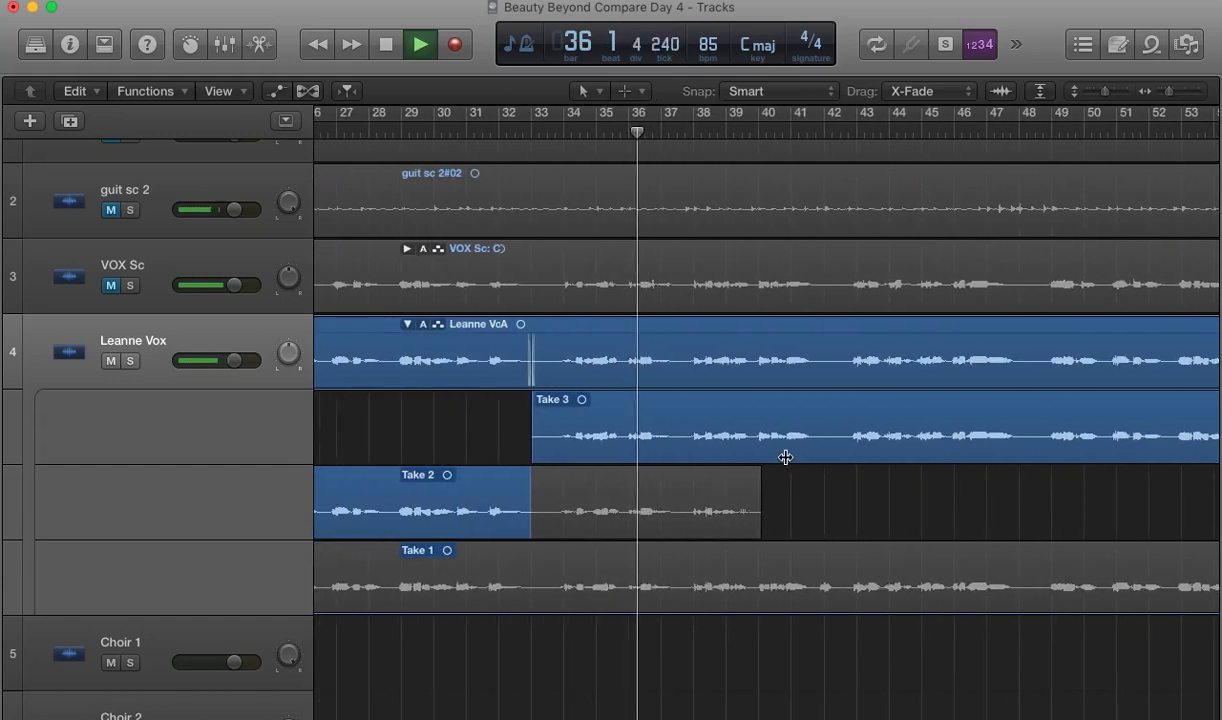
key("space")
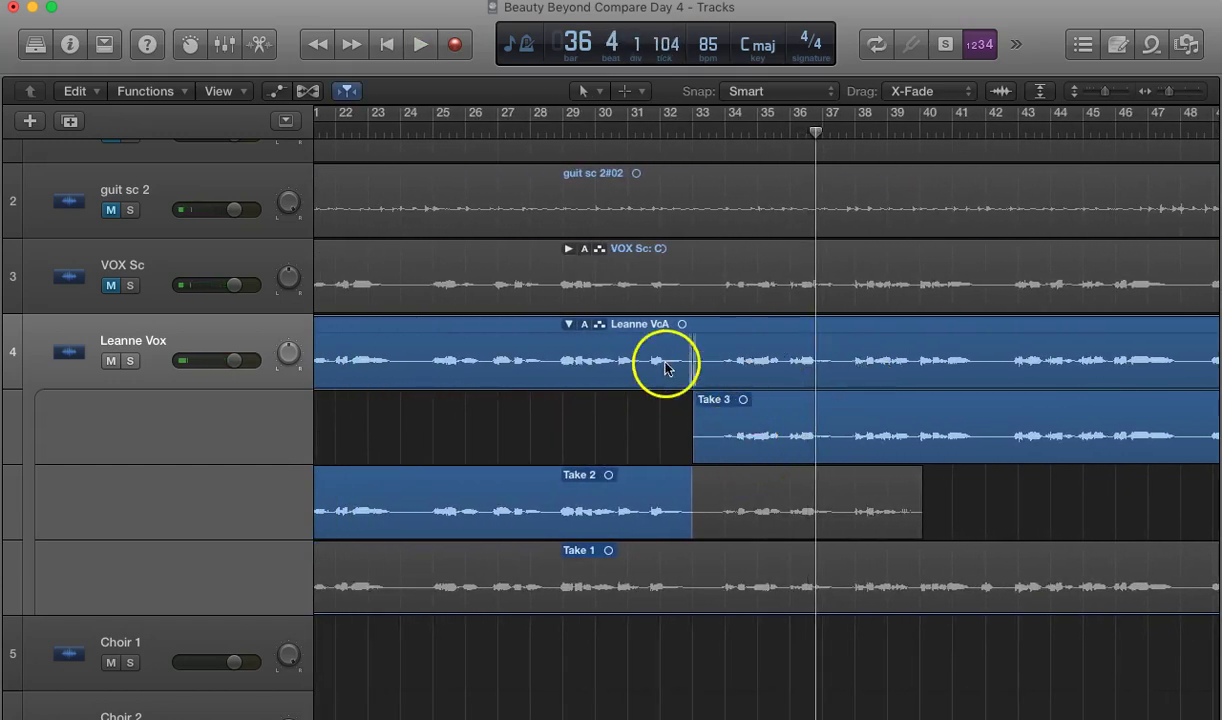
left_click_drag(815, 129, 652, 177)
scroll(644, 376, "left", 10)
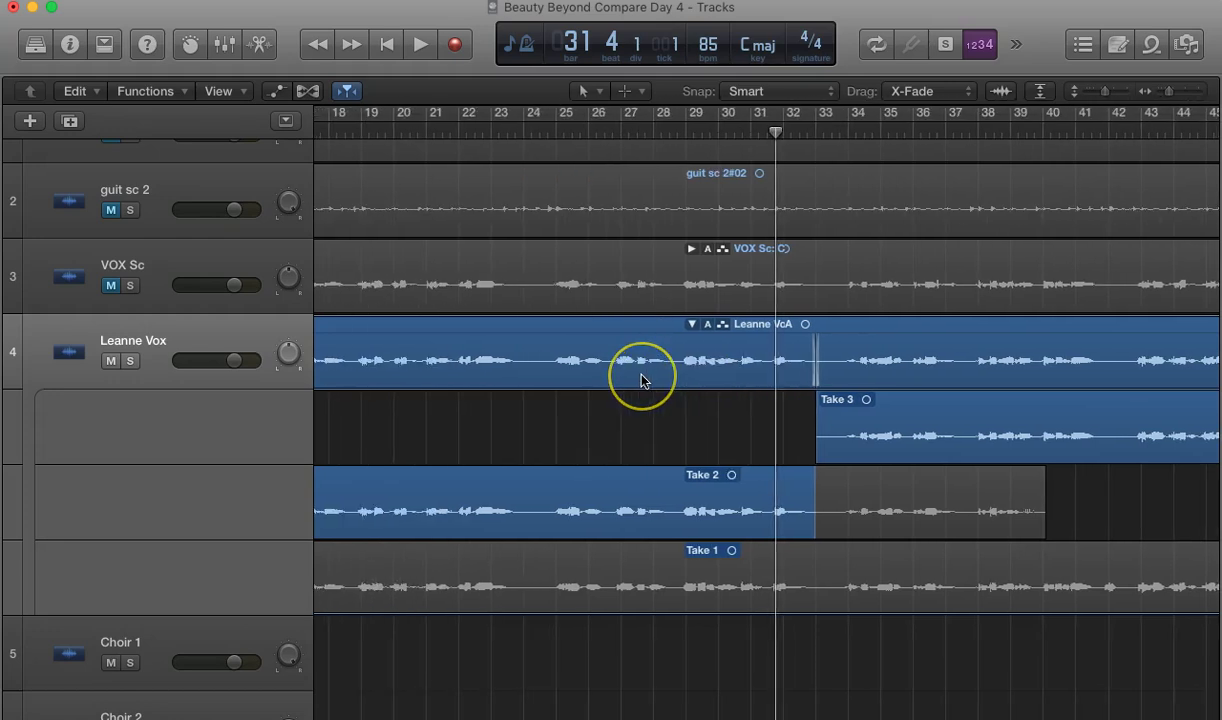
scroll(644, 380, "left", 6)
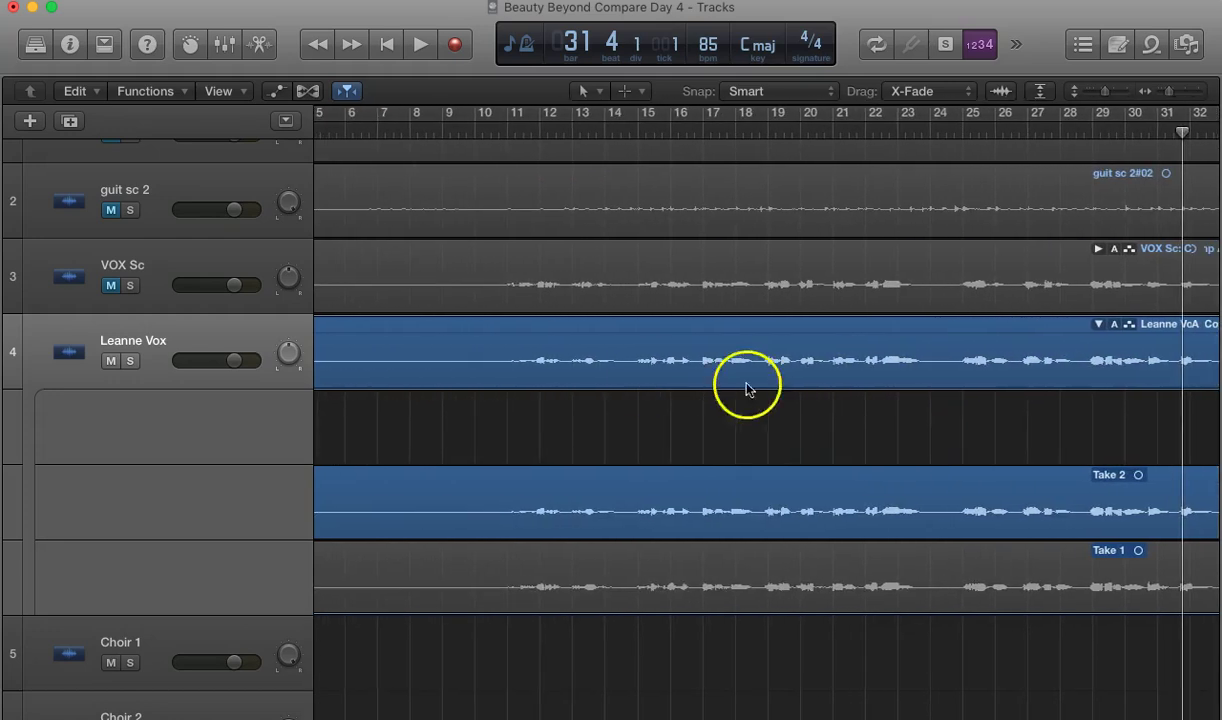
left_click(1095, 327)
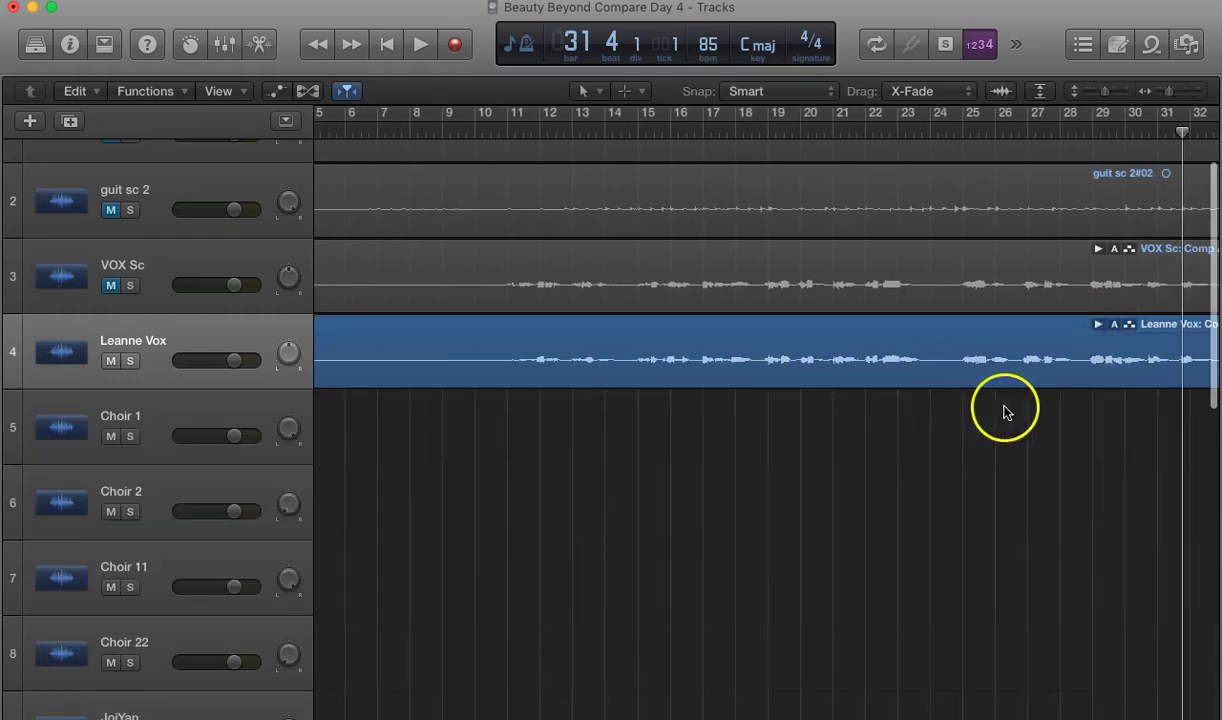
scroll(990, 405, "left", 5)
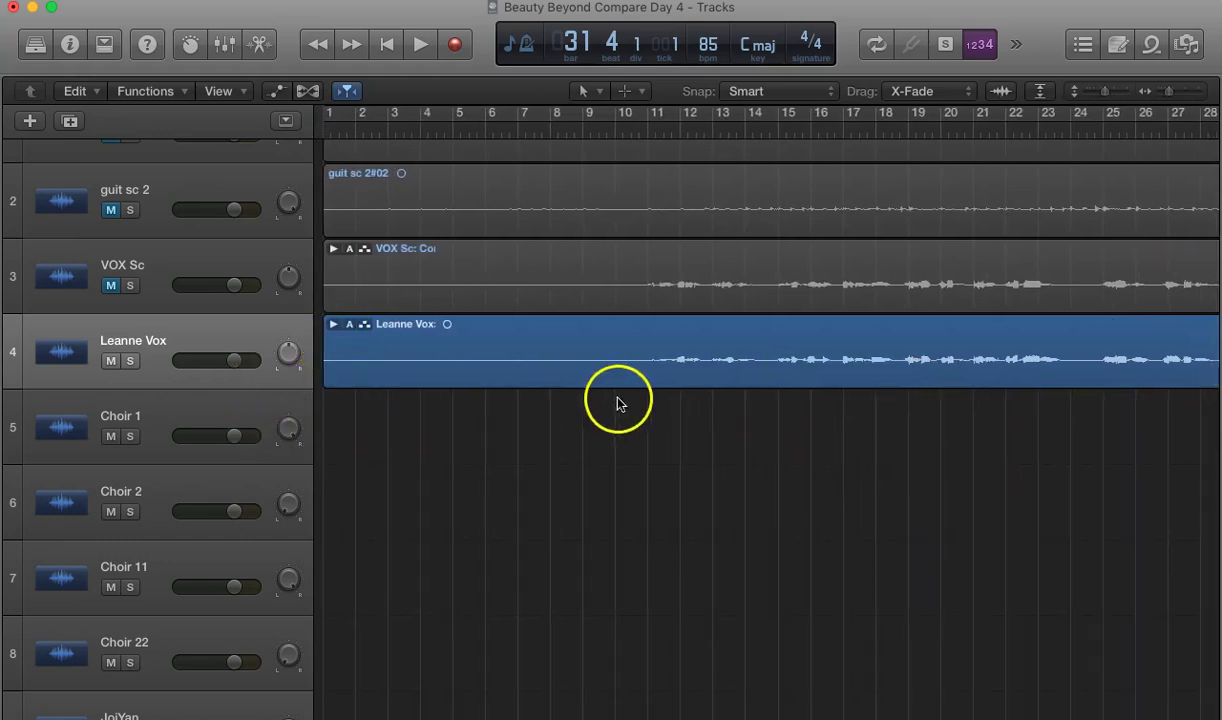
scroll(678, 403, "right", 15)
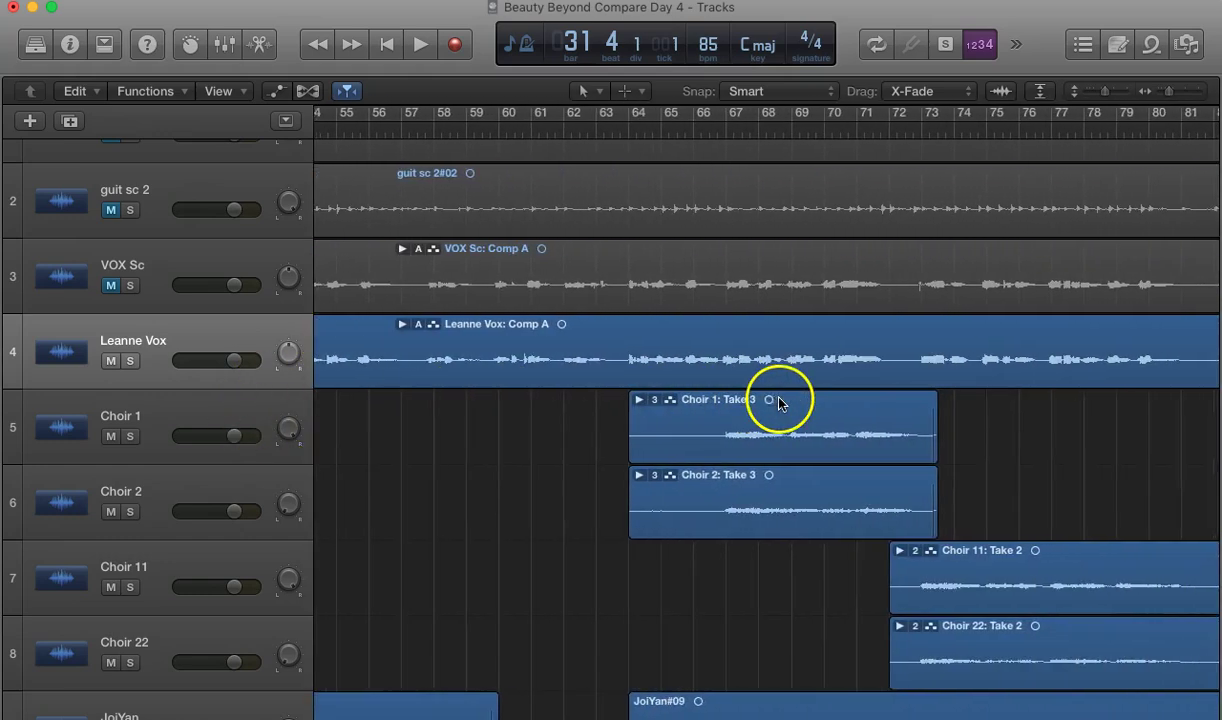
scroll(780, 403, "right", 5)
scroll(791, 404, "left", 3)
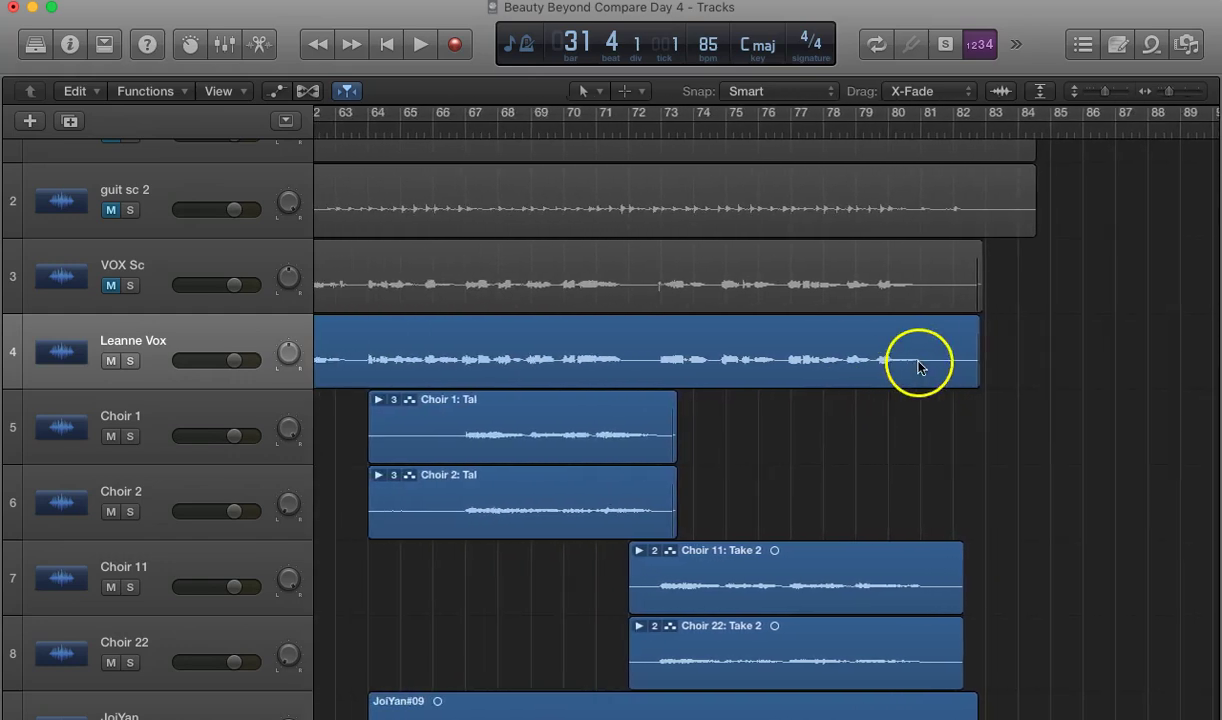
scroll(918, 366, "left", 5)
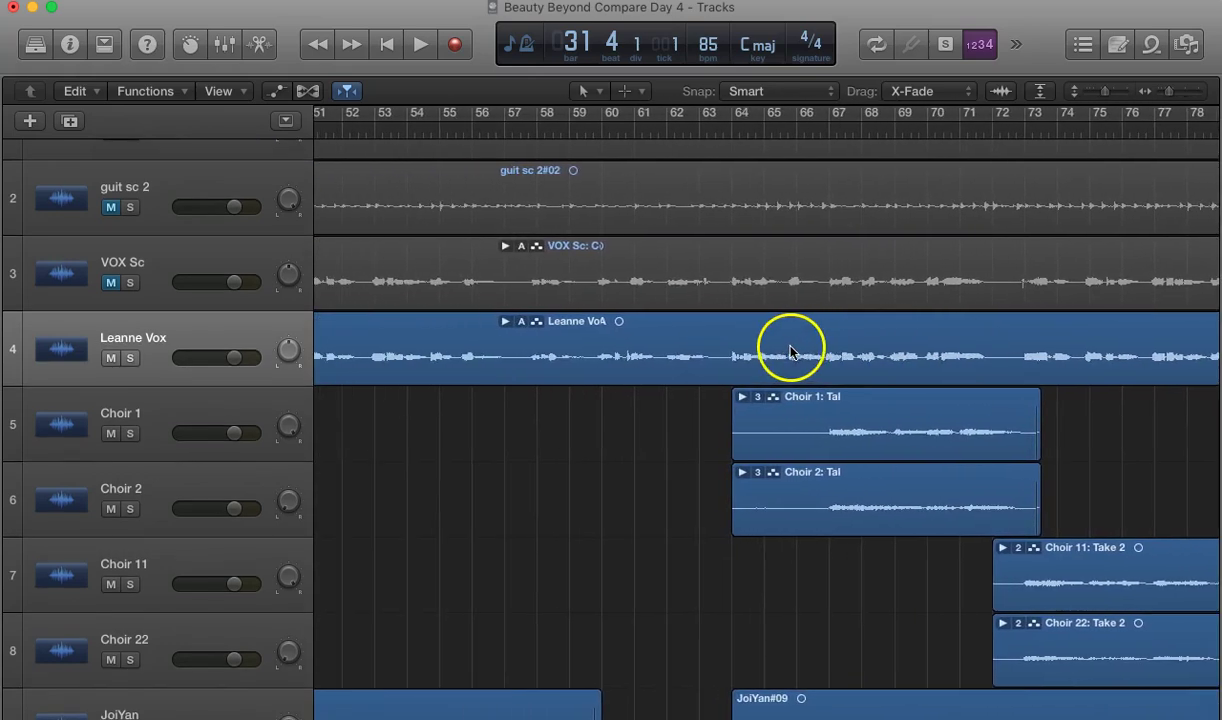
scroll(788, 352, "left", 6)
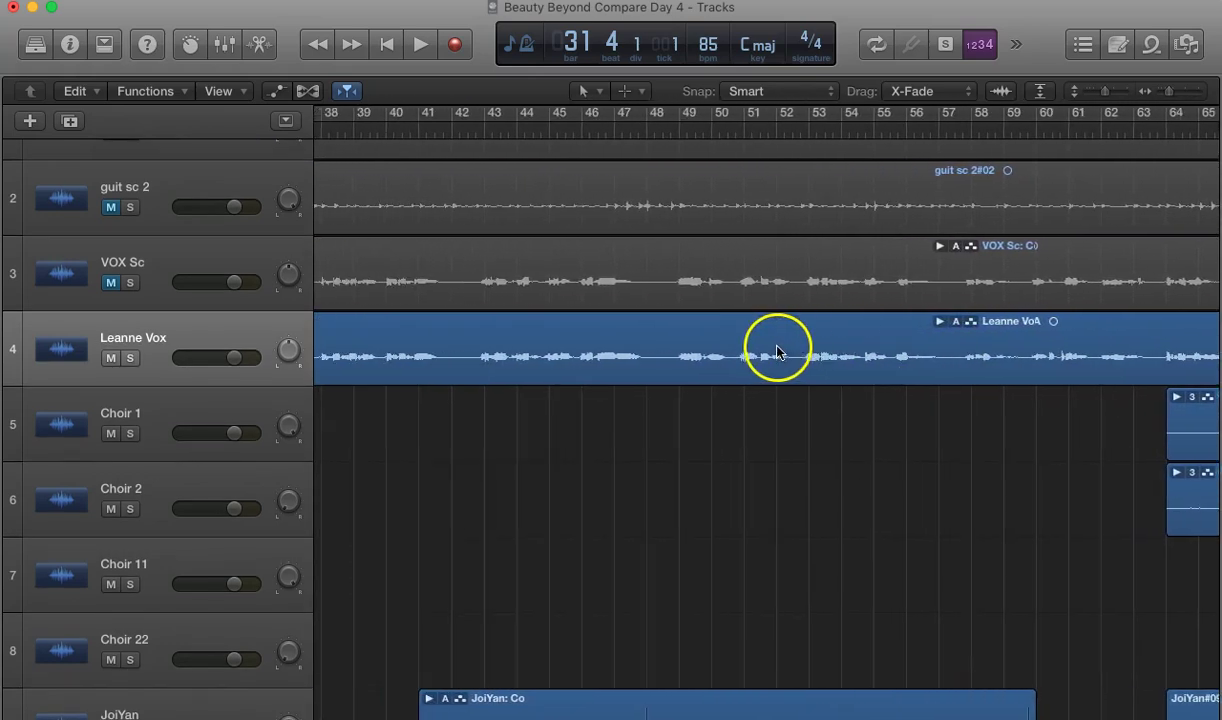
scroll(778, 352, "left", 6)
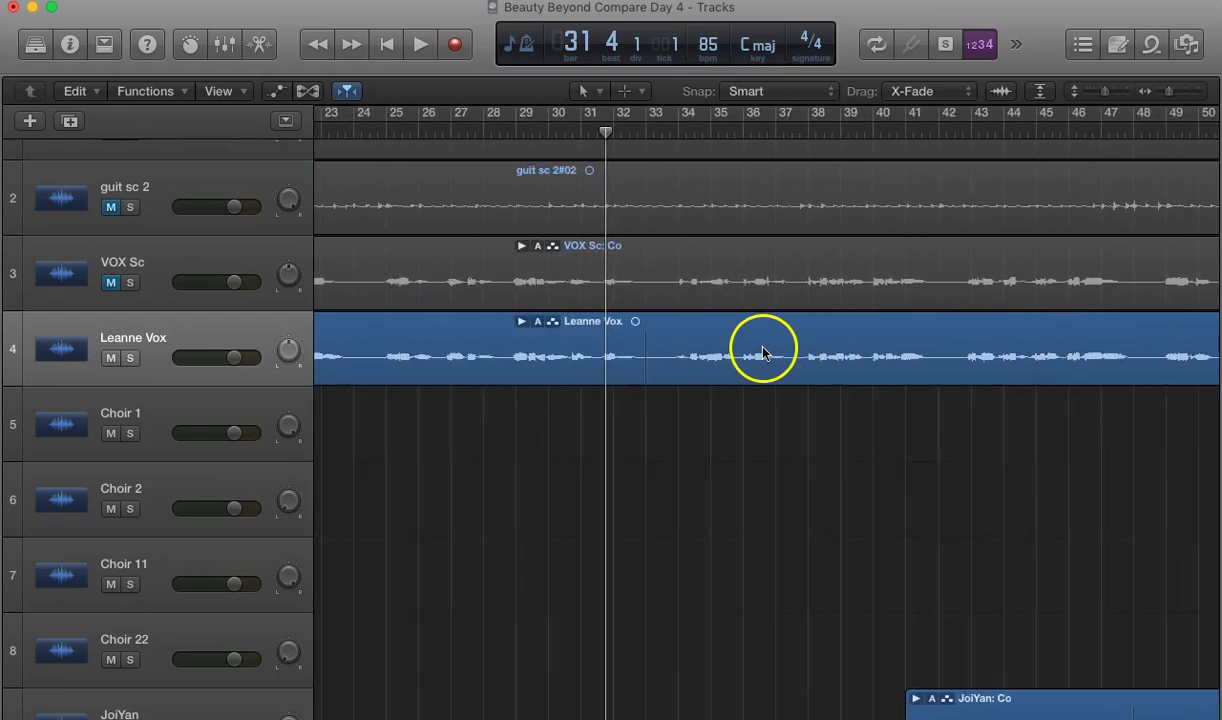
scroll(757, 352, "left", 5)
scroll(724, 346, "left", 4)
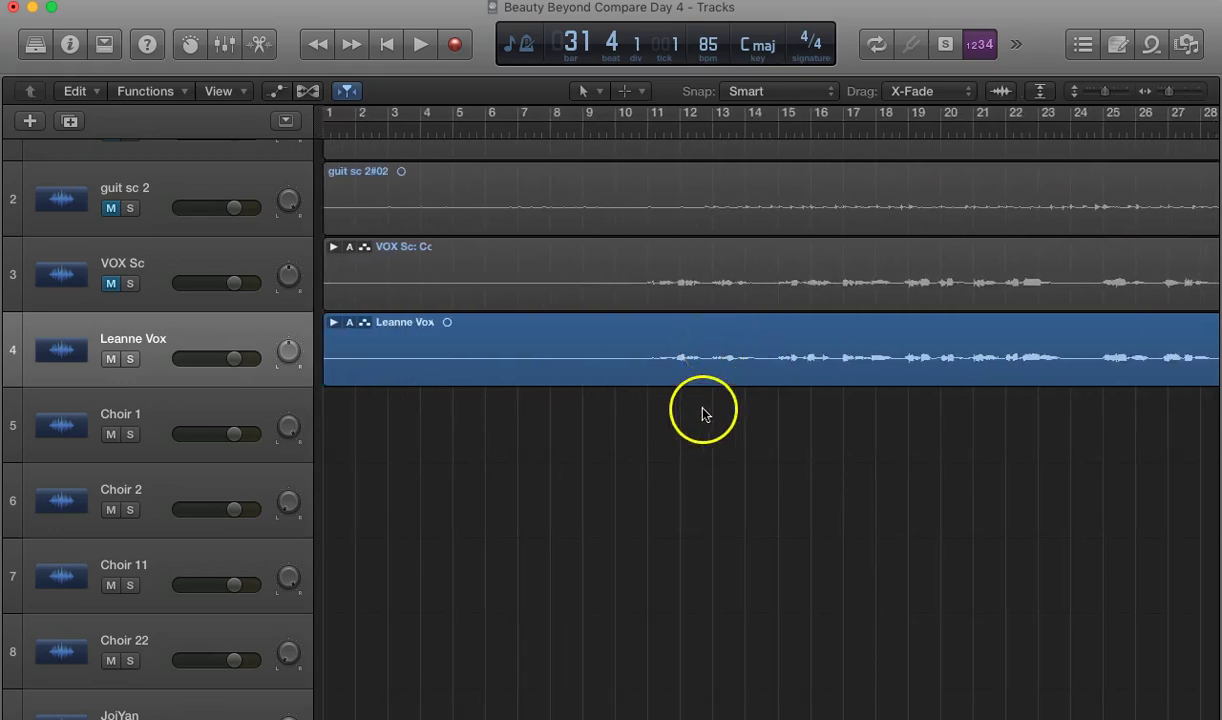
Open the Leanne Vox Take/Comp menu and browse Takes 1–3 and Comp A
left_click(349, 323)
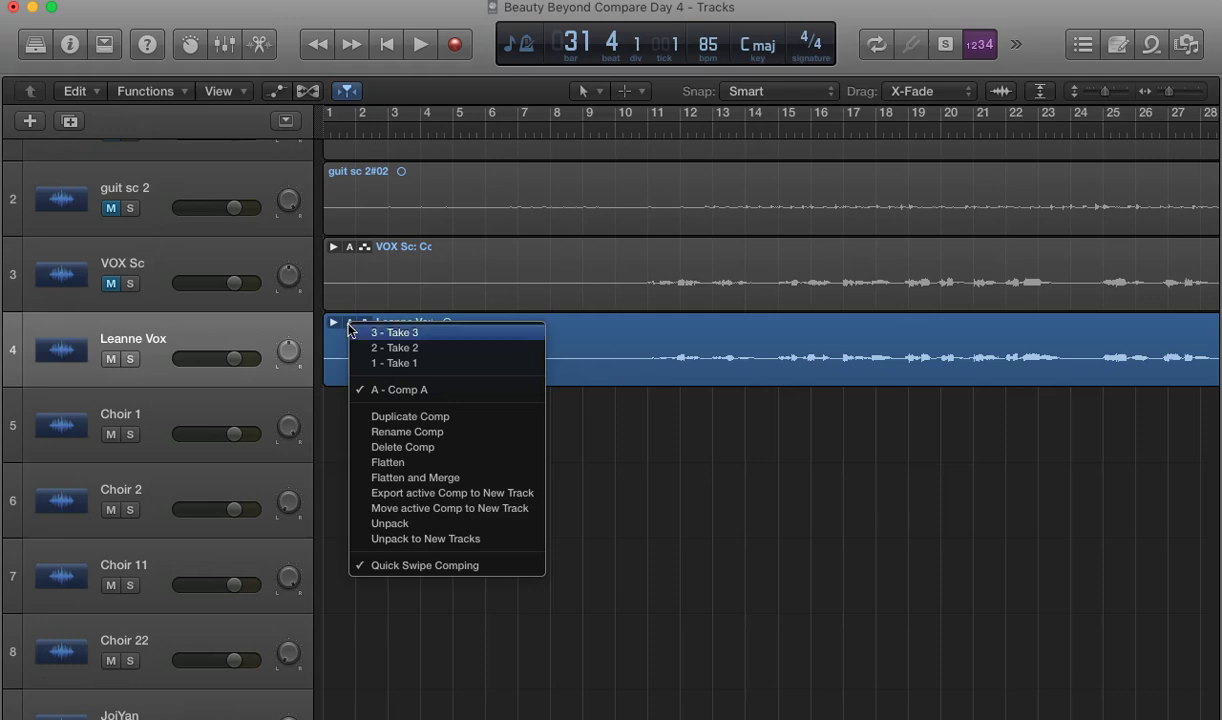
left_click_drag(351, 330, 377, 337)
left_click(401, 340)
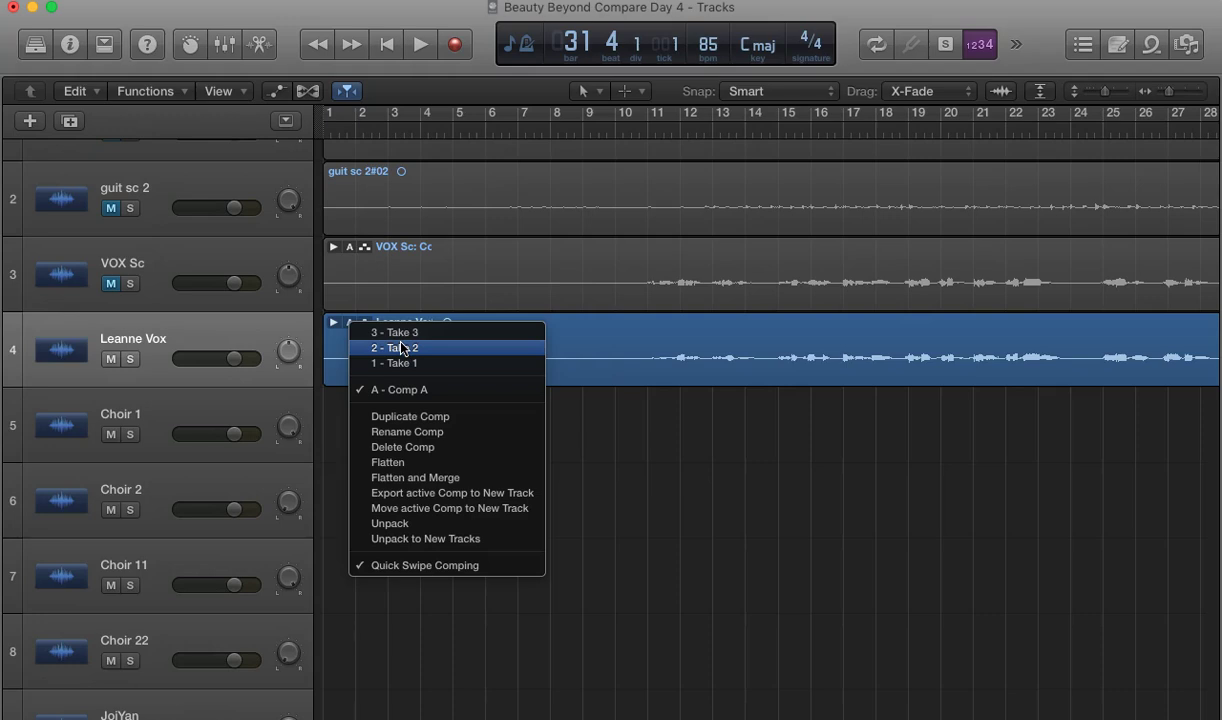
left_click_drag(402, 348, 408, 484)
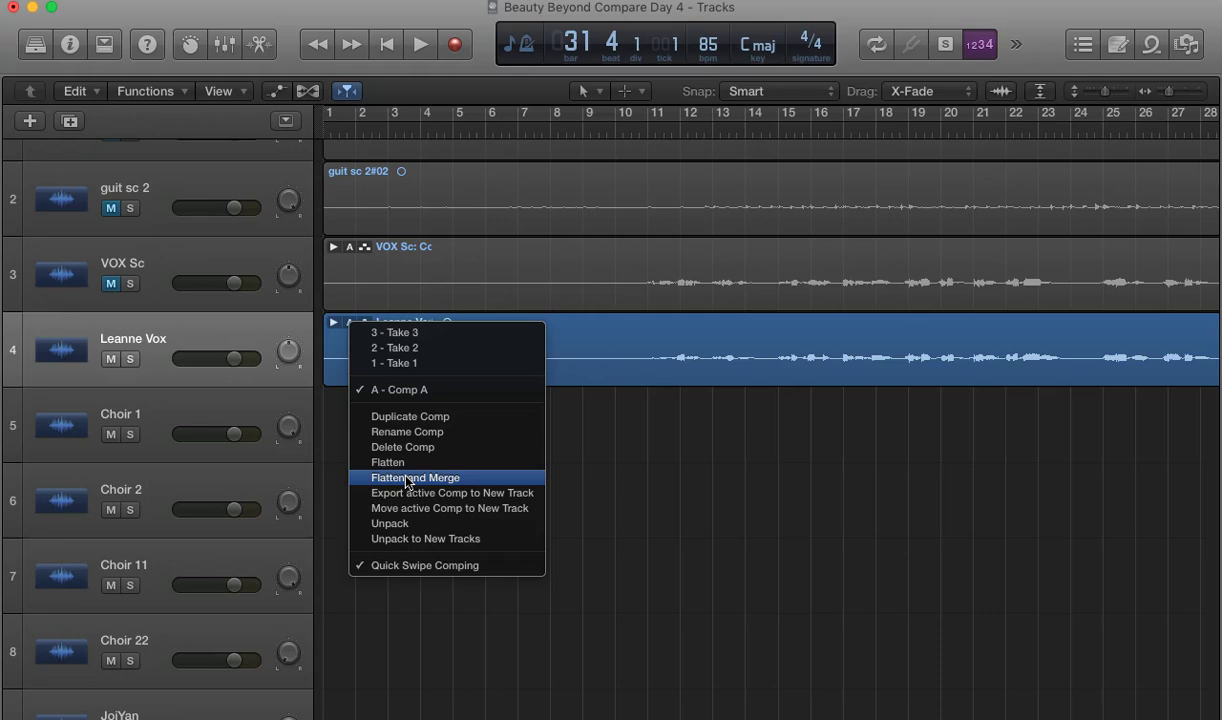
Flatten and Merge the comp into one Comp A region, then scroll to inspect it
left_click(407, 478)
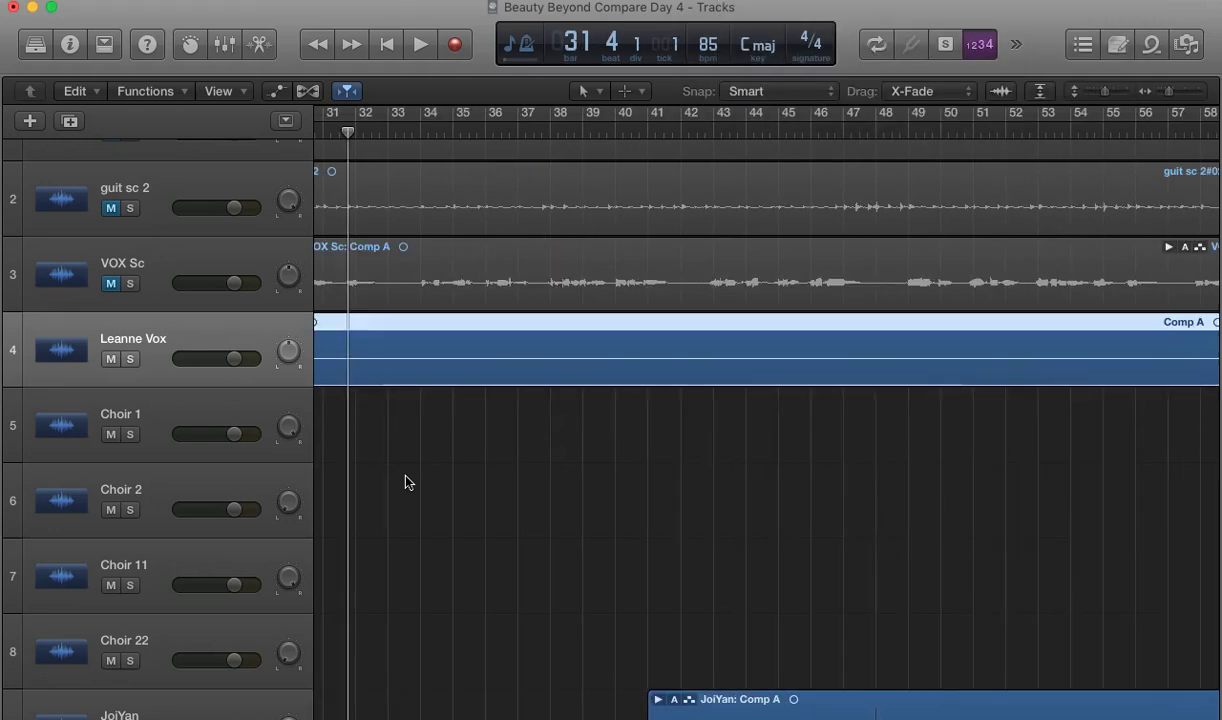
scroll(730, 485, "left", 15)
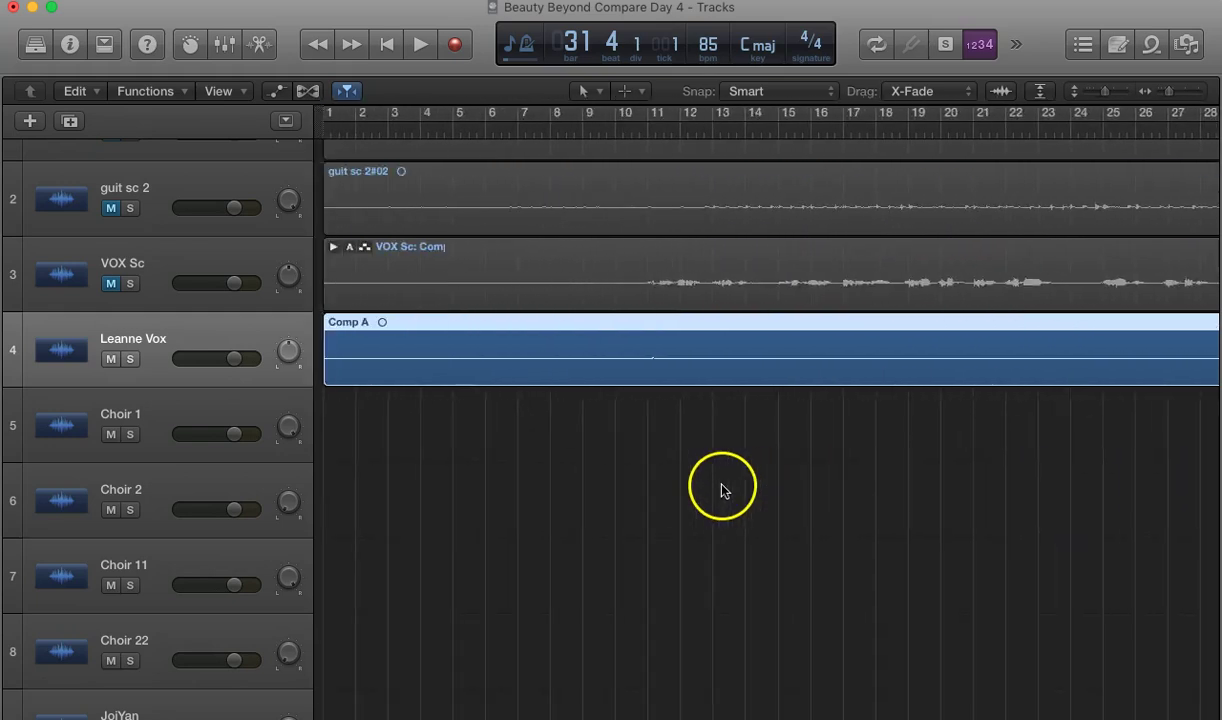
scroll(730, 485, "right", 9)
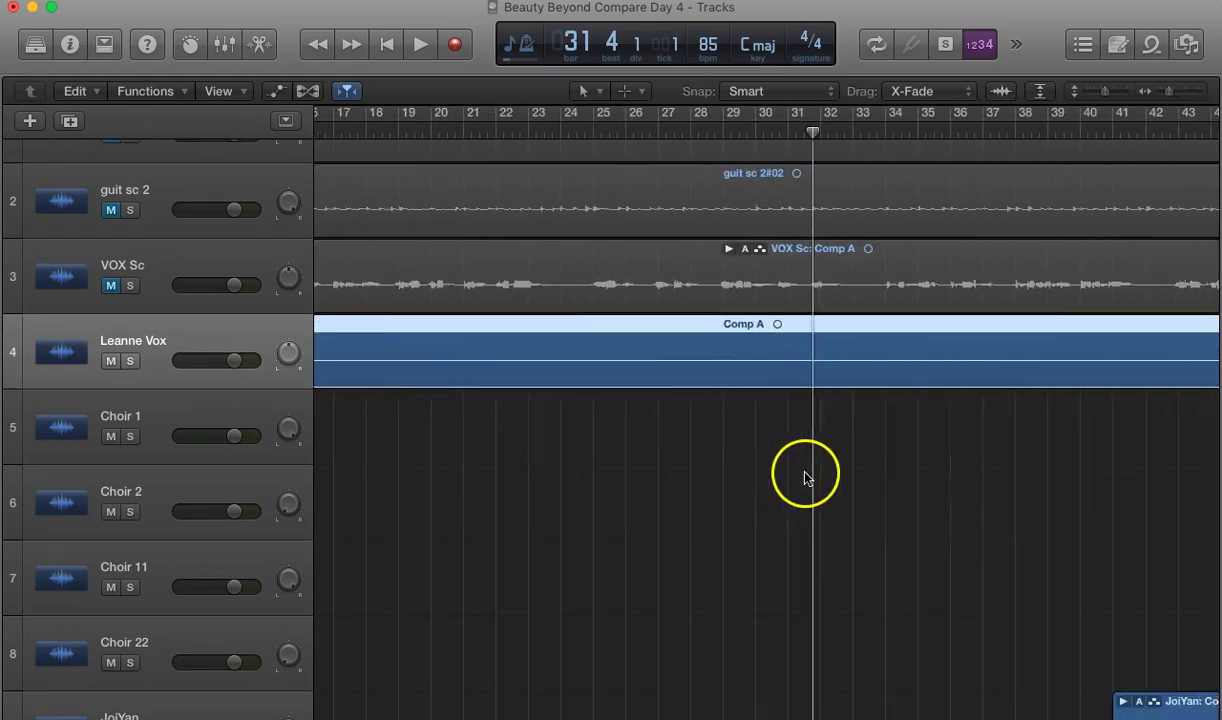
scroll(805, 476, "right", 20)
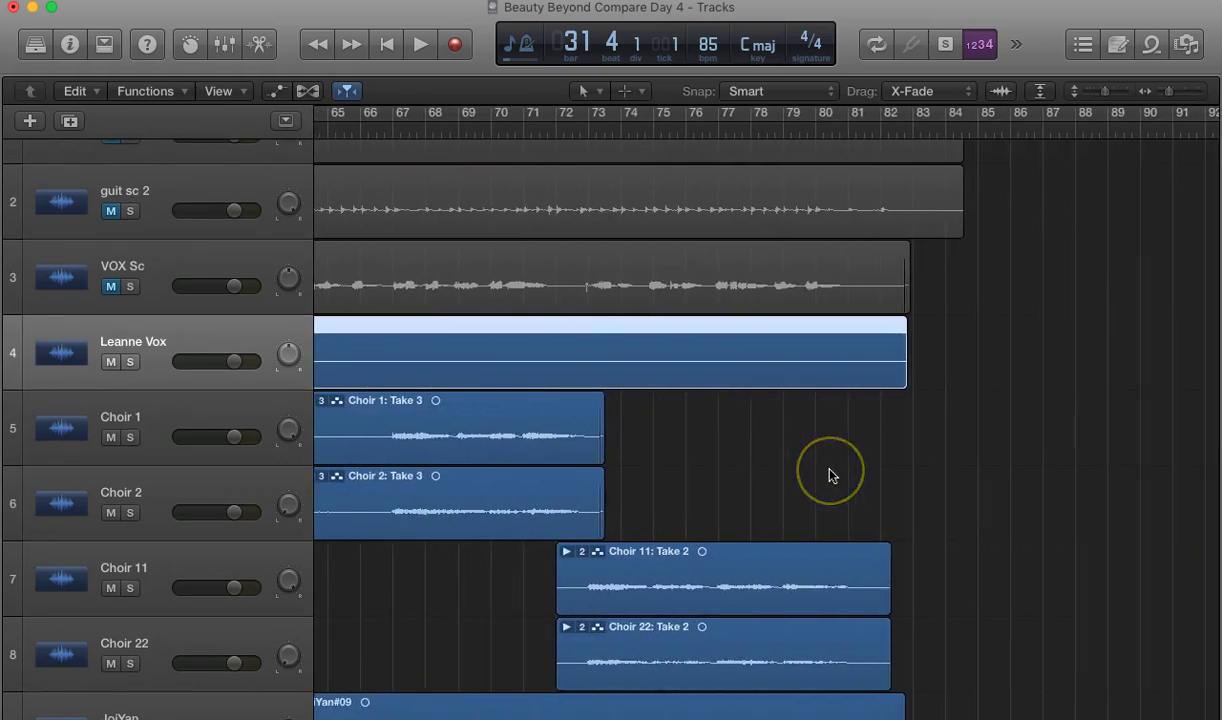
scroll(829, 476, "up", 1)
scroll(829, 476, "left", 20)
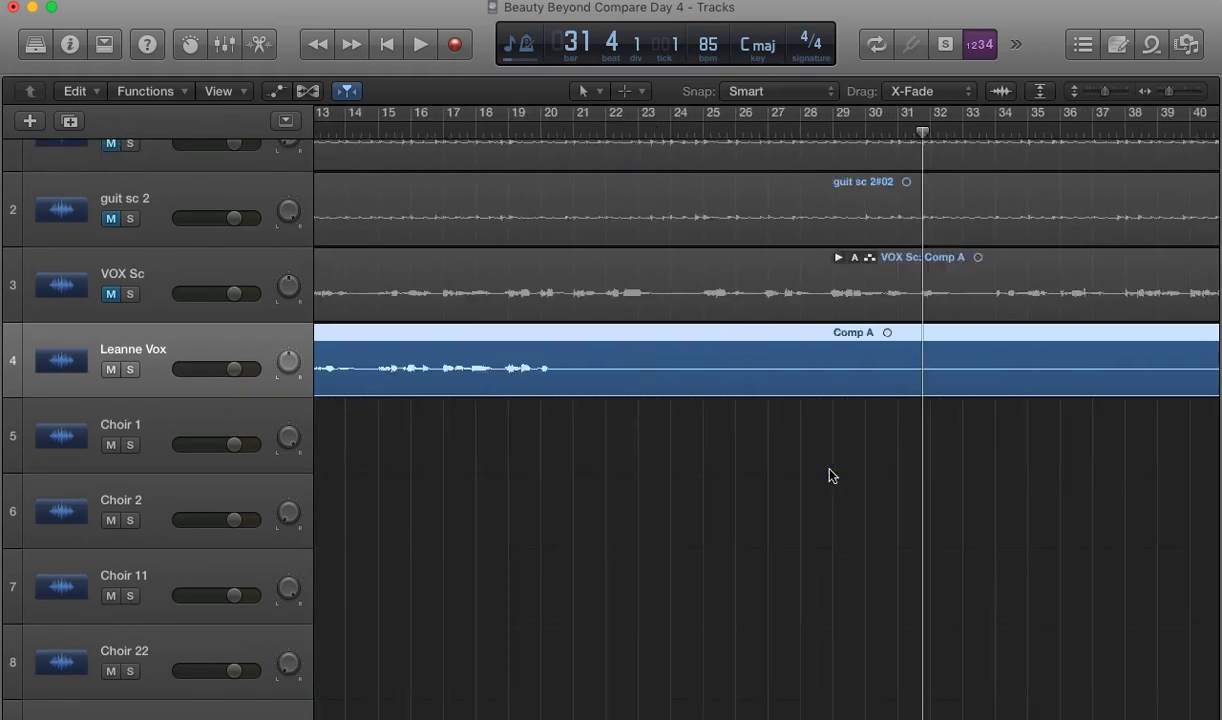
scroll(829, 476, "left", 5)
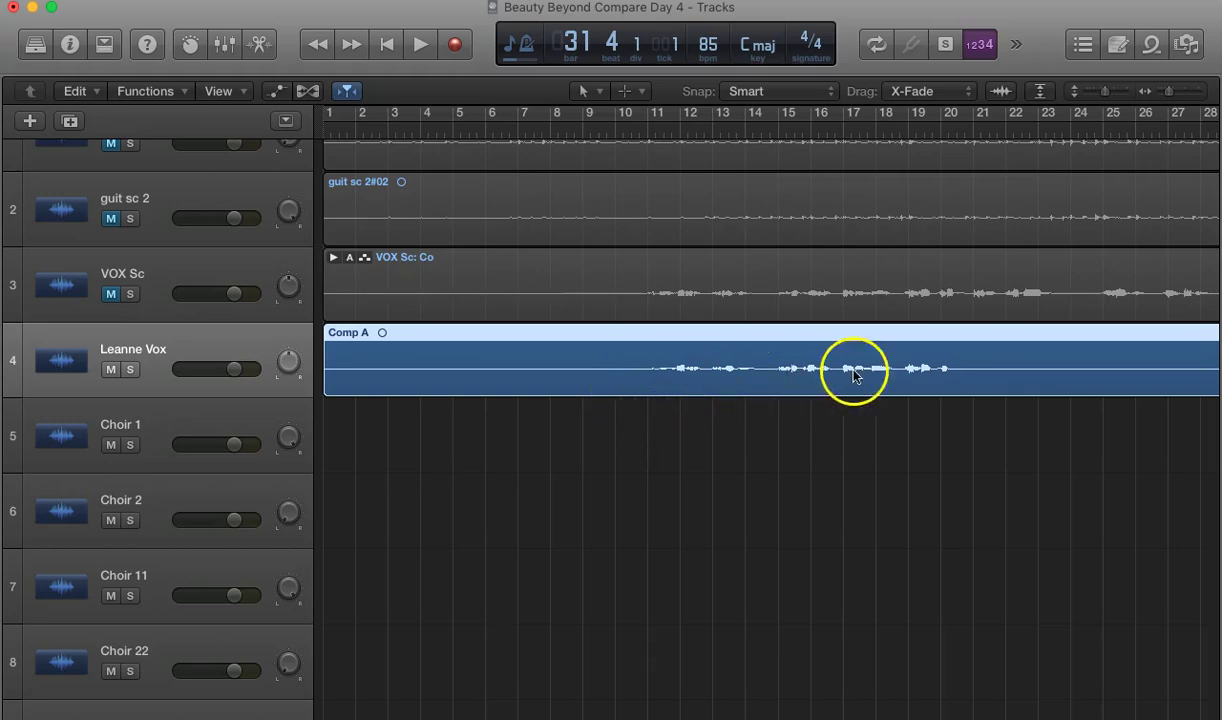
scroll(865, 390, "right", 15)
scroll(868, 390, "right", 8)
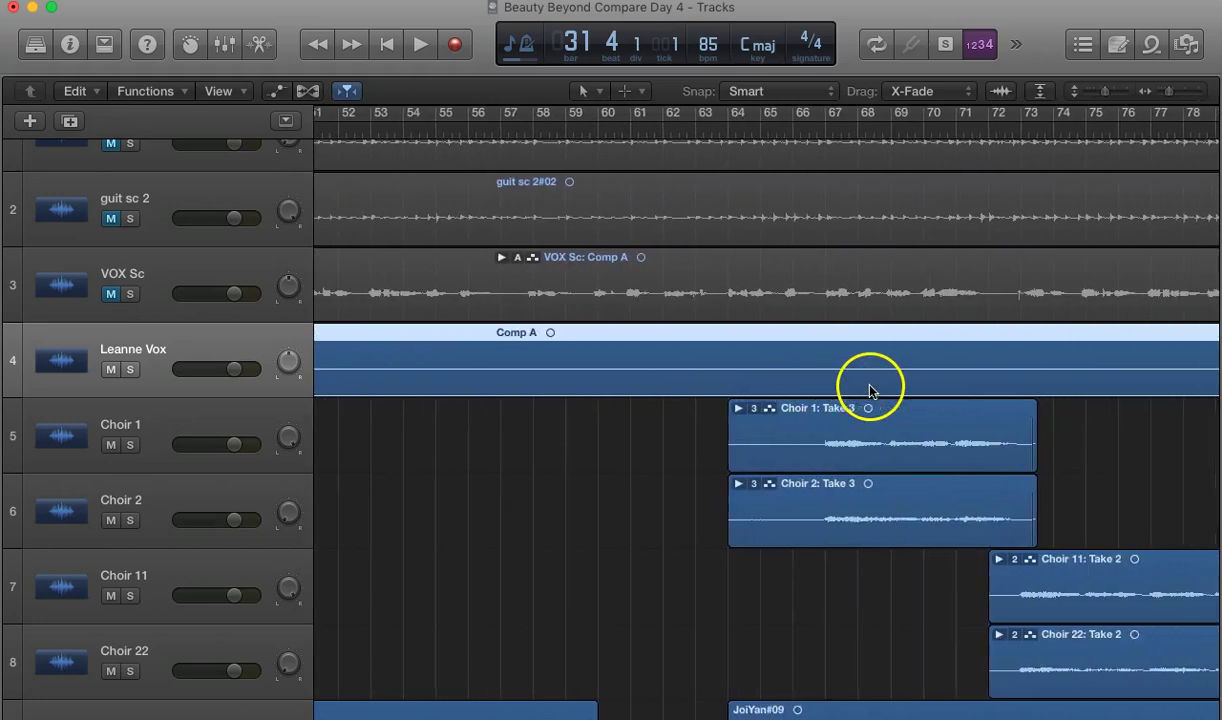
scroll(872, 390, "up", 2)
scroll(878, 390, "right", 2)
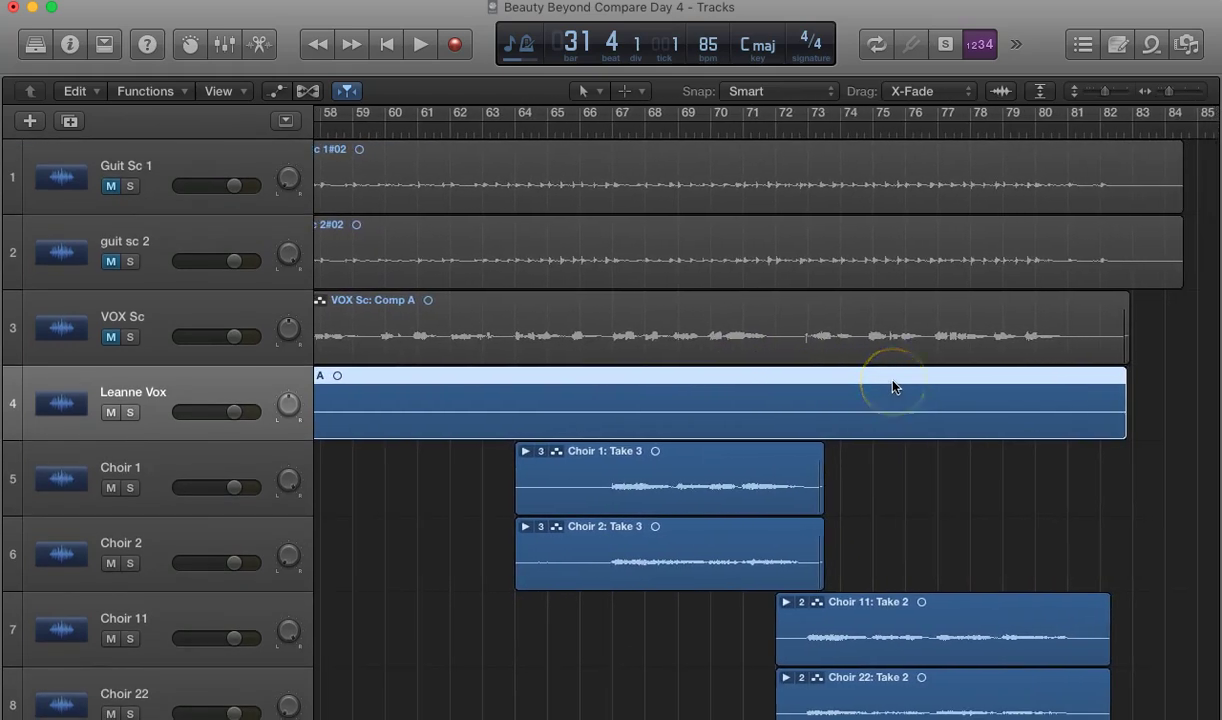
scroll(893, 387, "left", 15)
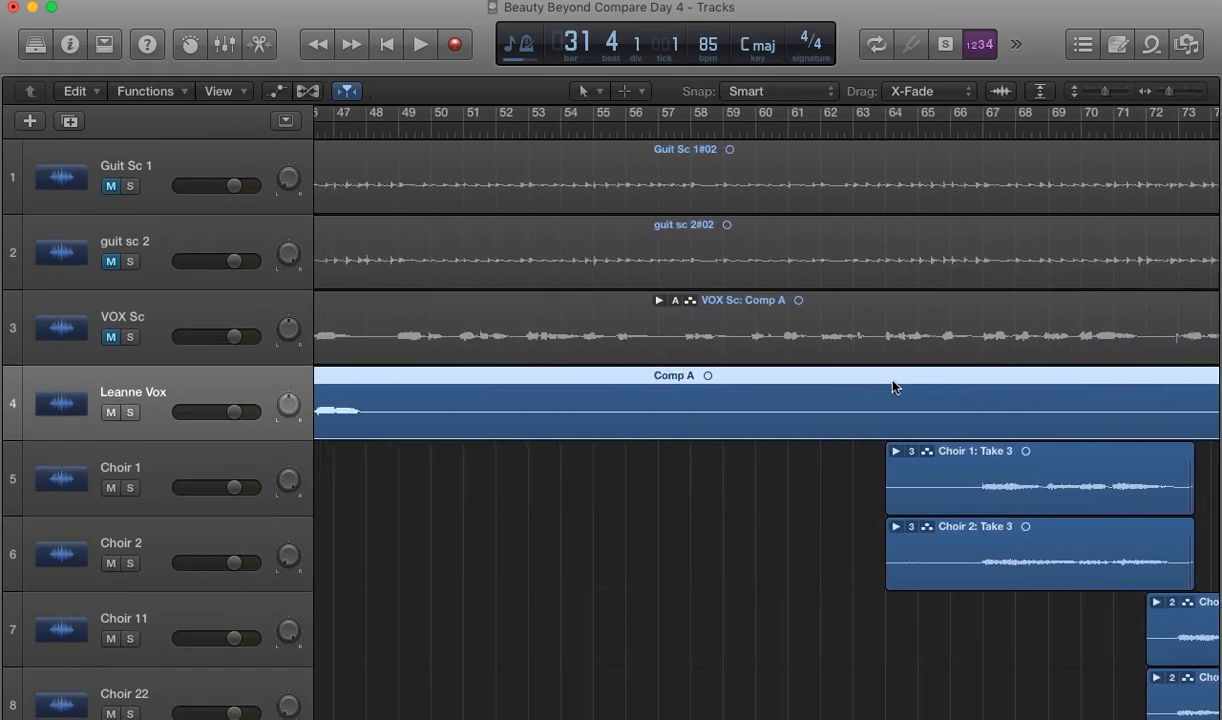
scroll(893, 387, "left", 10)
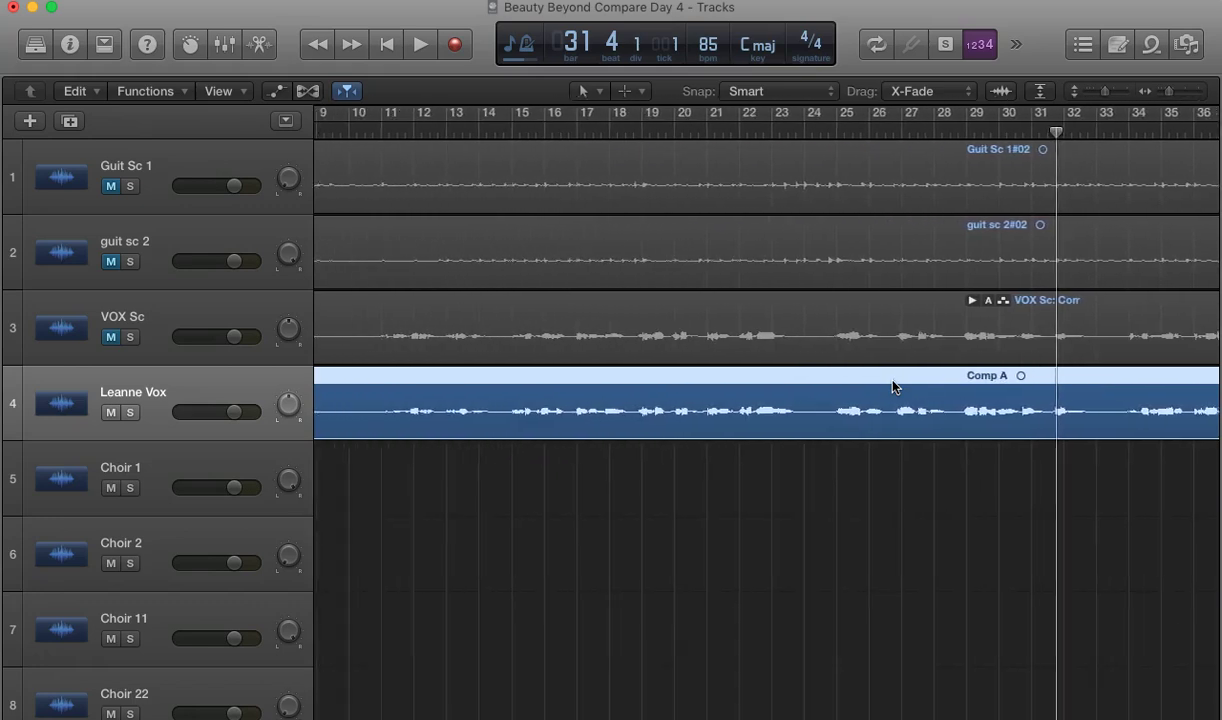
scroll(893, 387, "left", 1)
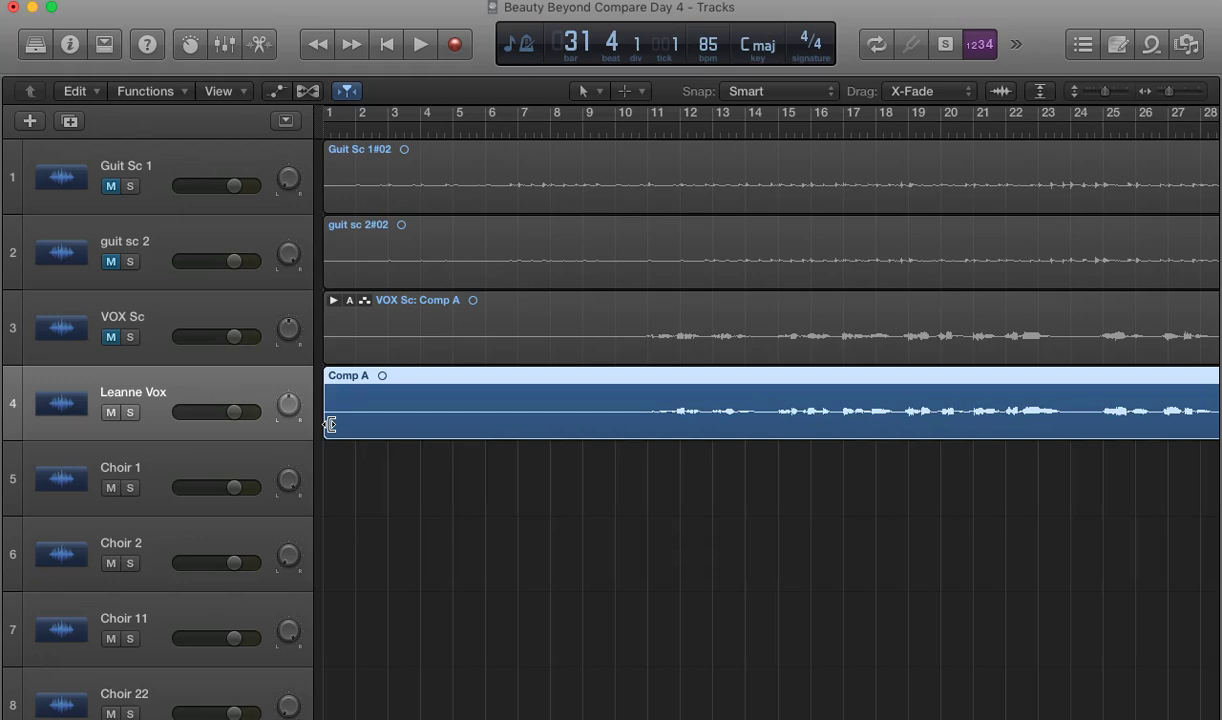
left_click(330, 424)
scroll(559, 453, "right", 15)
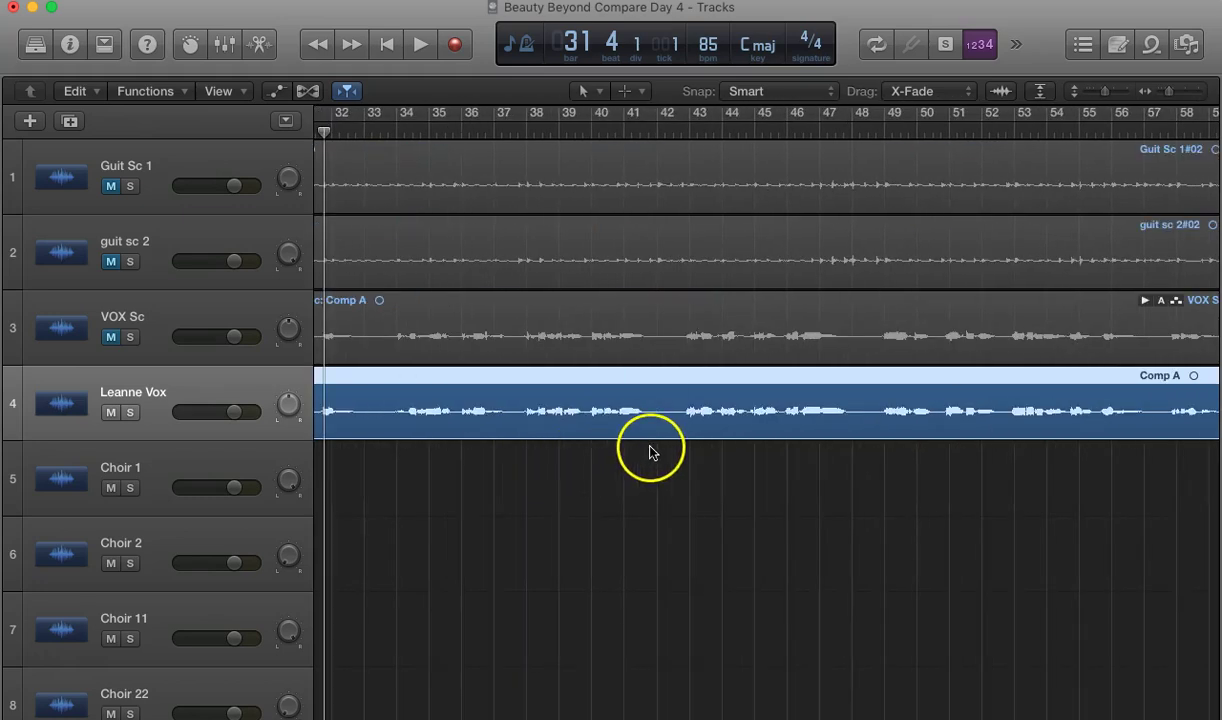
scroll(692, 455, "right", 15)
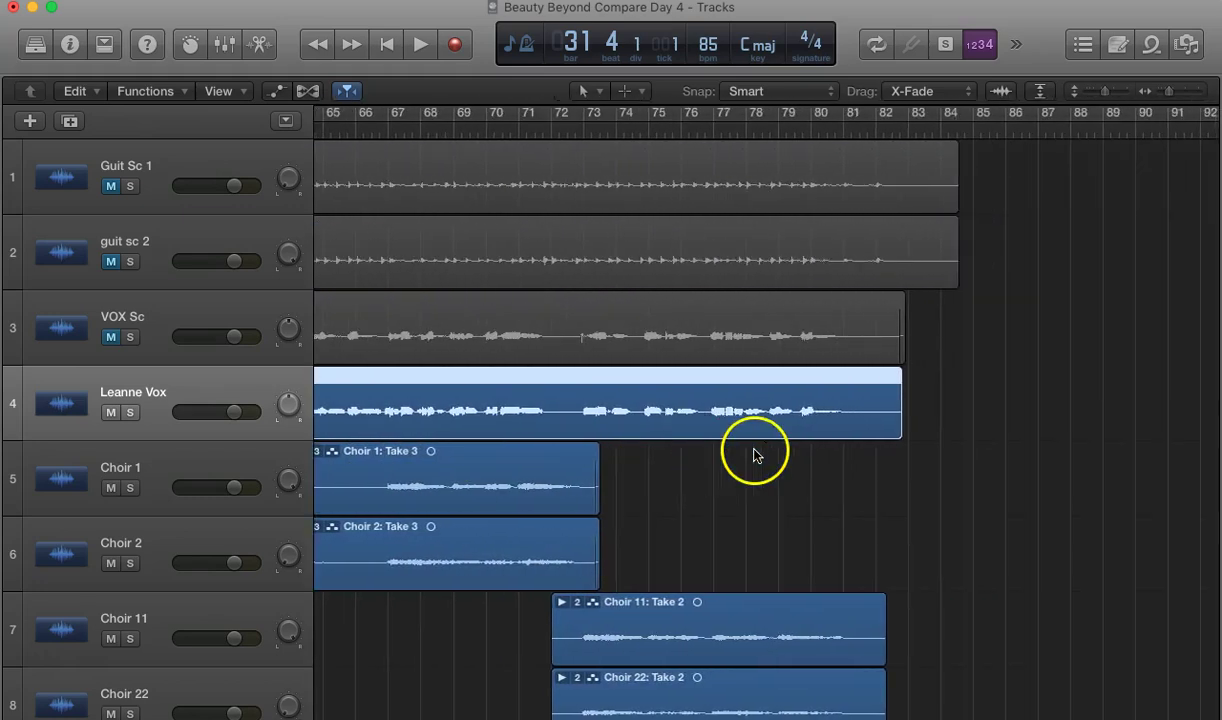
scroll(755, 455, "left", 6)
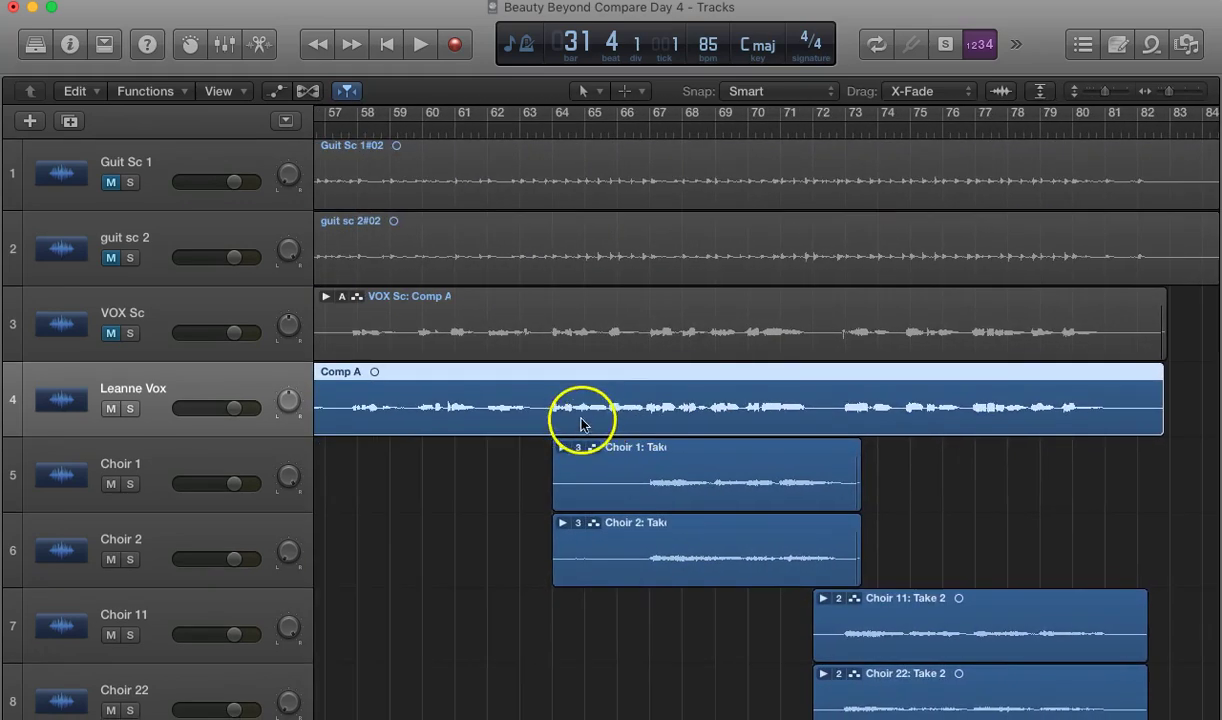